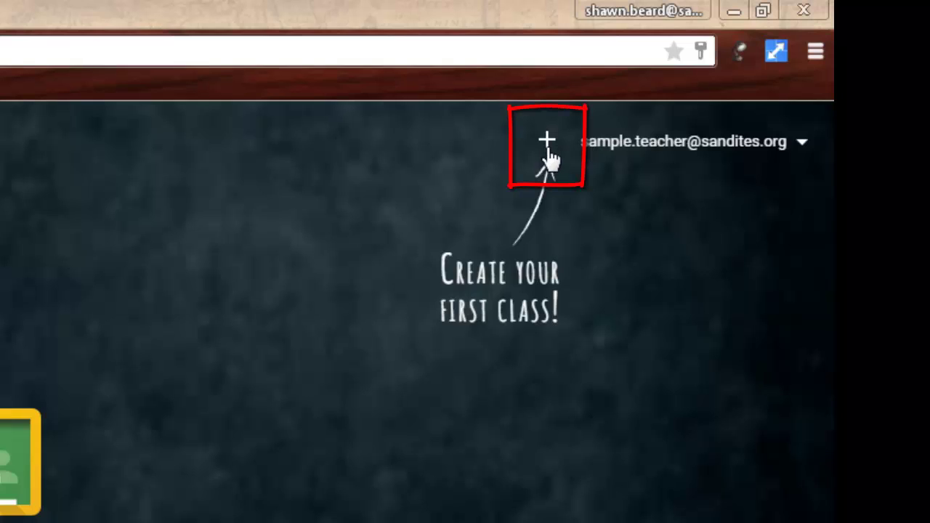
# - Fill in a new class form with class name Biology and section Period 1
pyautogui.click(548, 140)
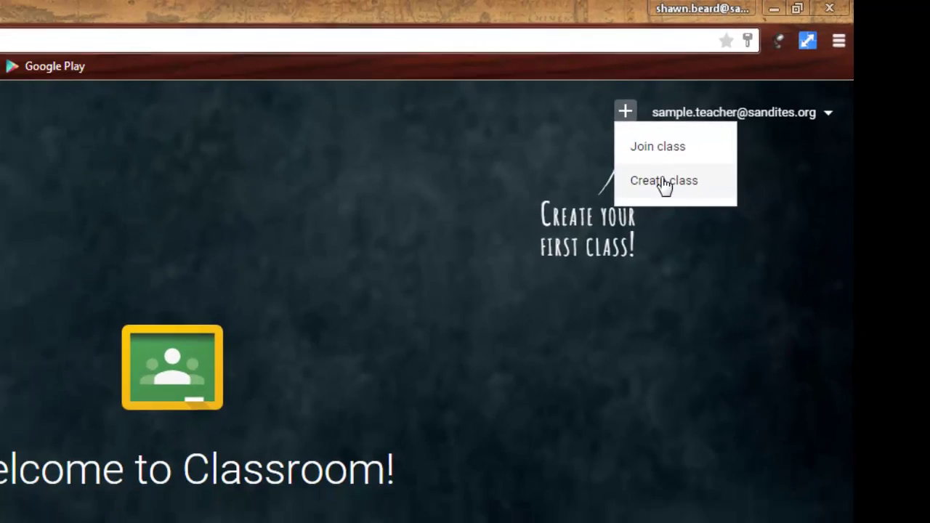
pyautogui.click(592, 227)
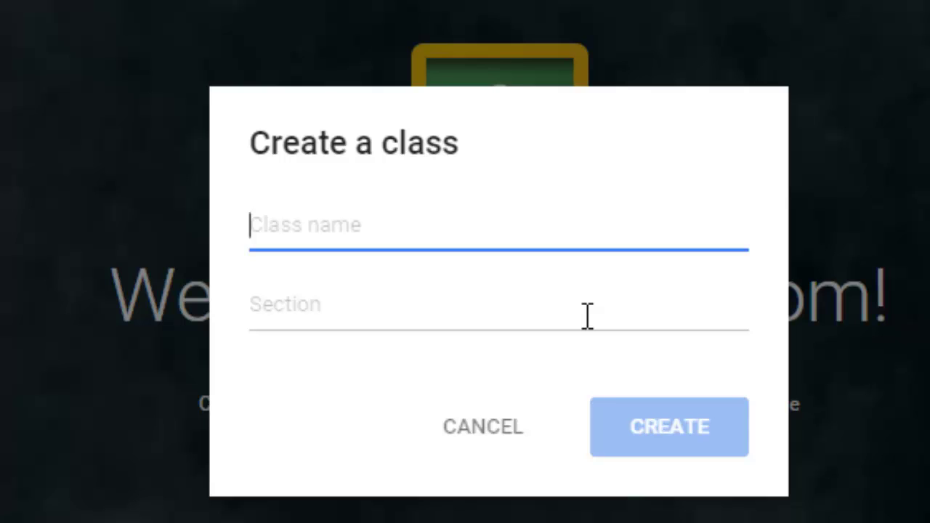
pyautogui.write('Biology')
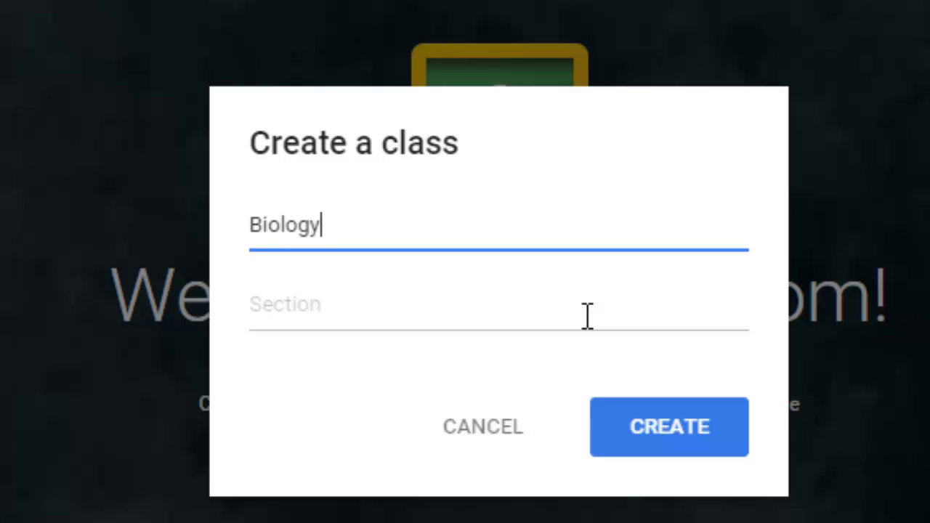
pyautogui.press('Tab')
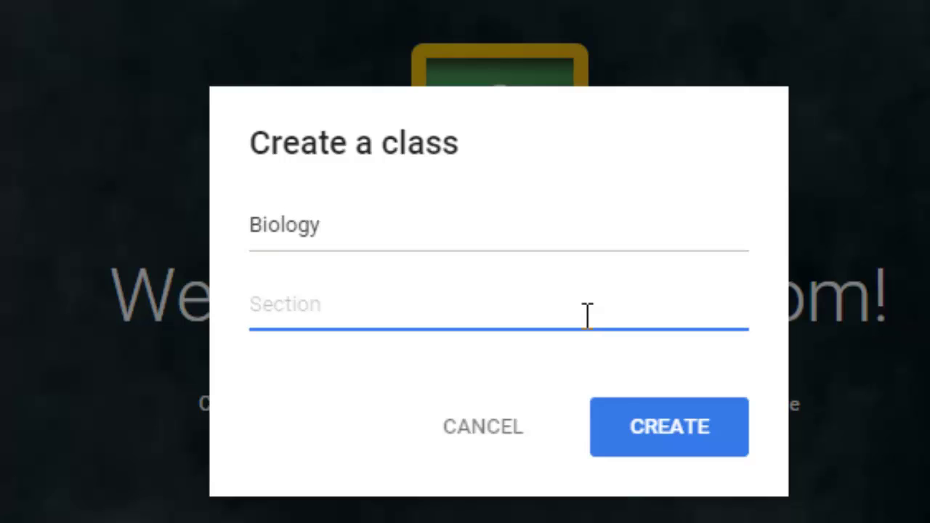
pyautogui.write('Period 1')
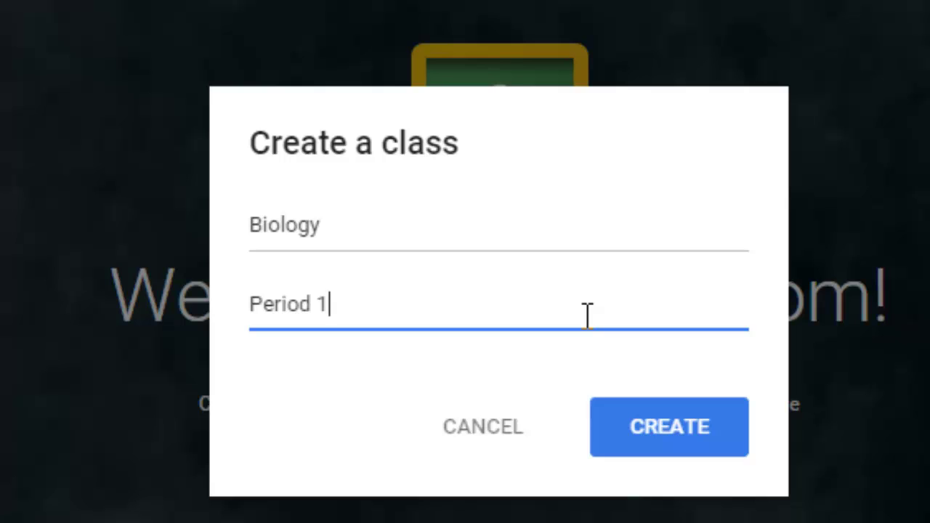
# - Create the Biology Period 1 class and apply the orange lights gallery image as its banner
pyautogui.click(656, 452)
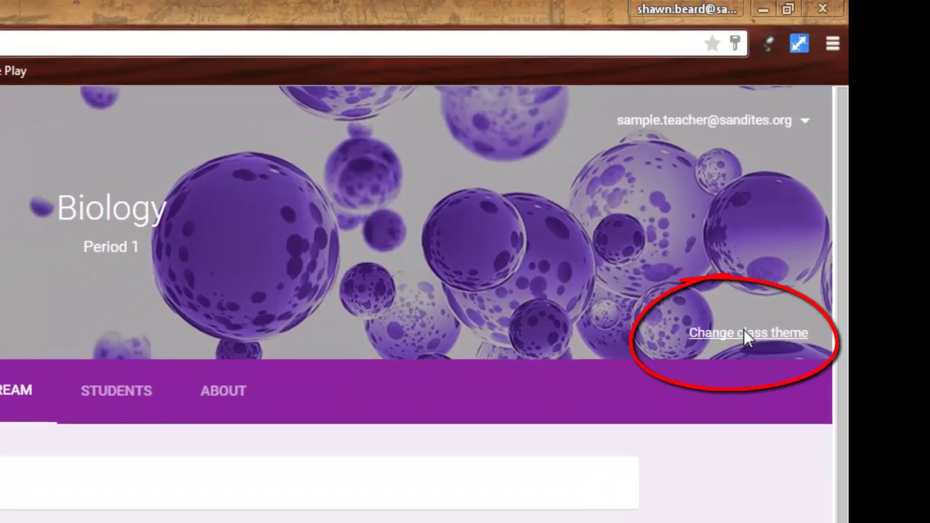
pyautogui.click(729, 369)
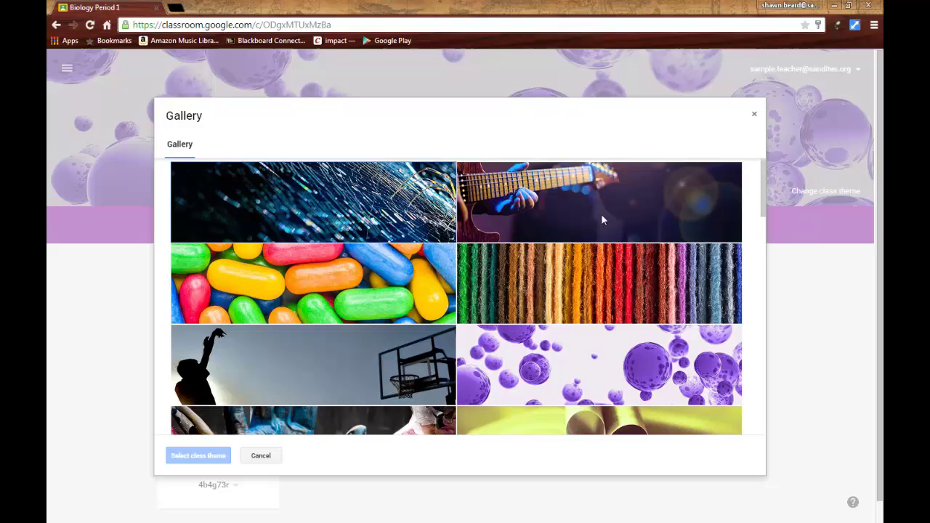
pyautogui.scroll(-5, 601, 213)
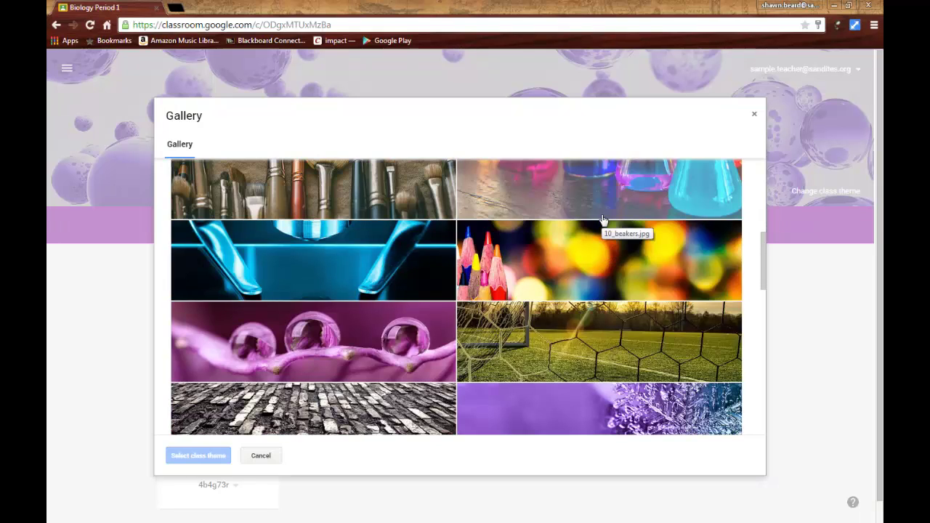
pyautogui.scroll(-5, 602, 219)
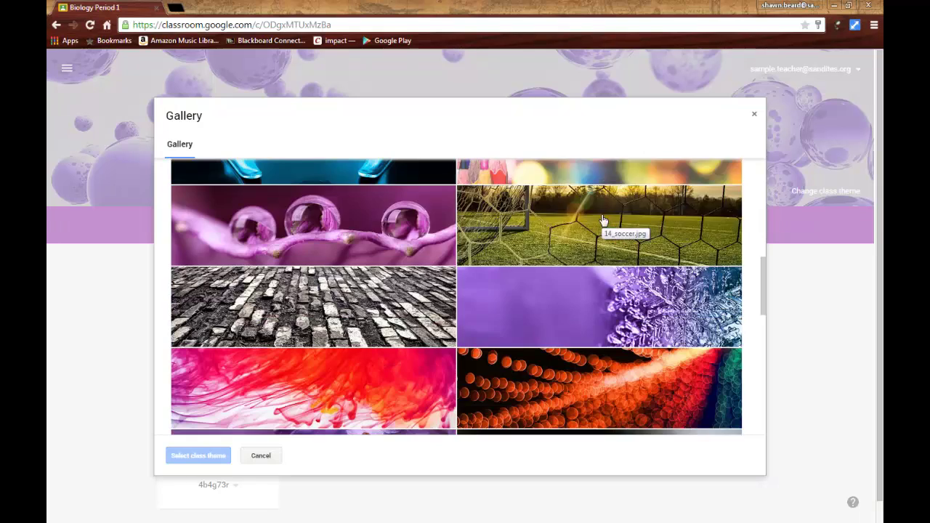
pyautogui.scroll(-2, 602, 219)
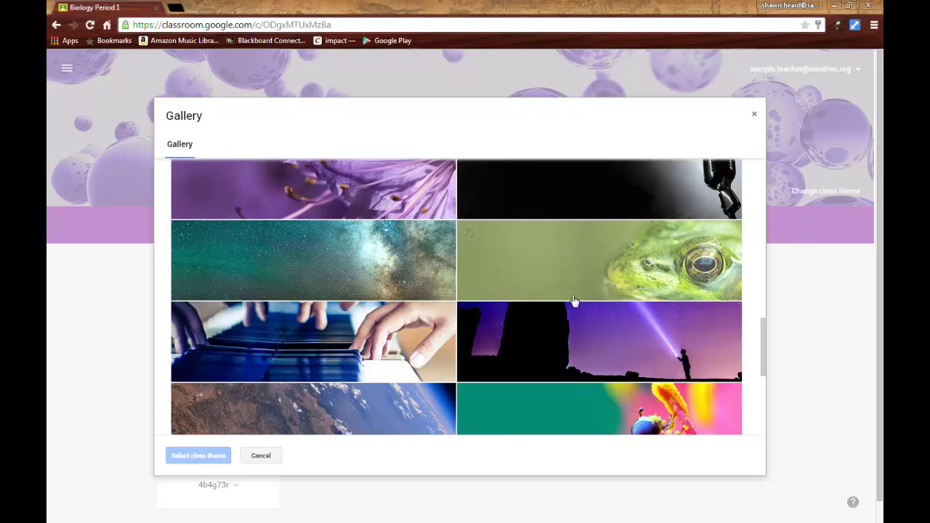
pyautogui.scroll(1, 569, 276)
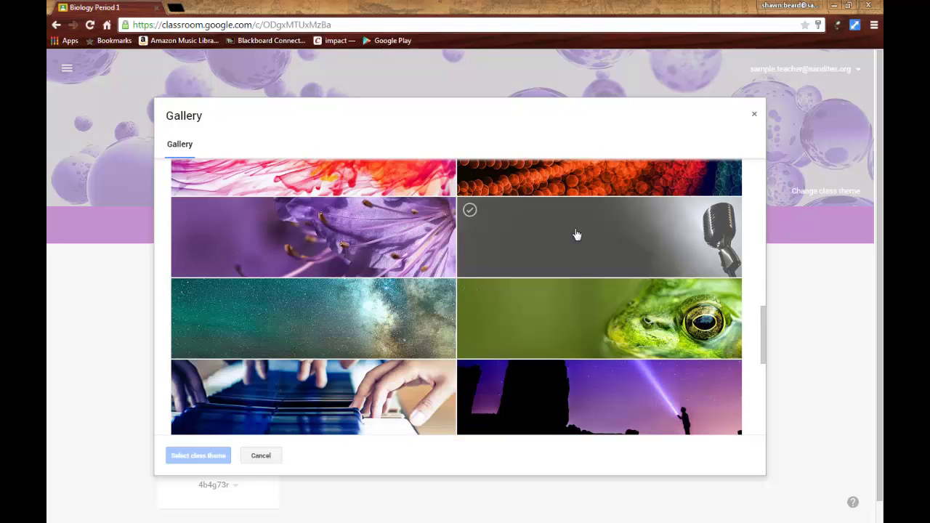
pyautogui.scroll(1, 600, 194)
pyautogui.click(600, 196)
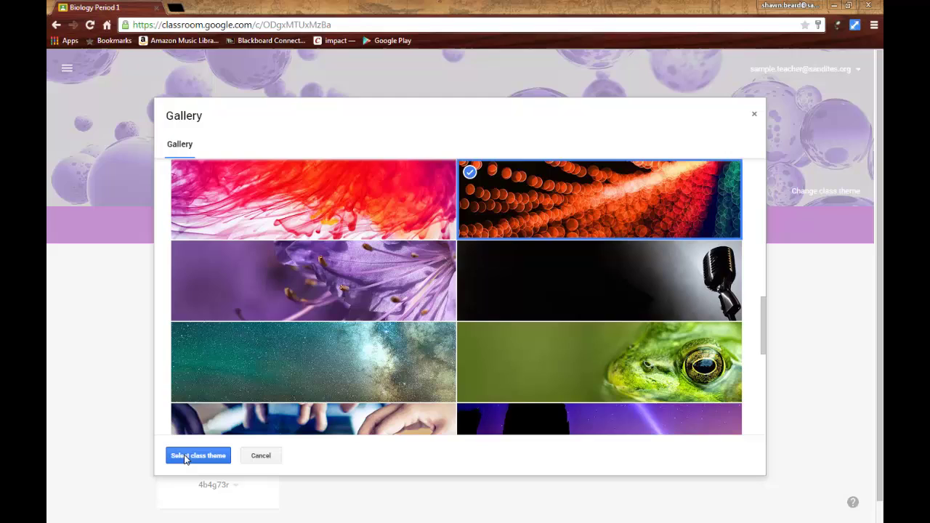
pyautogui.click(188, 455)
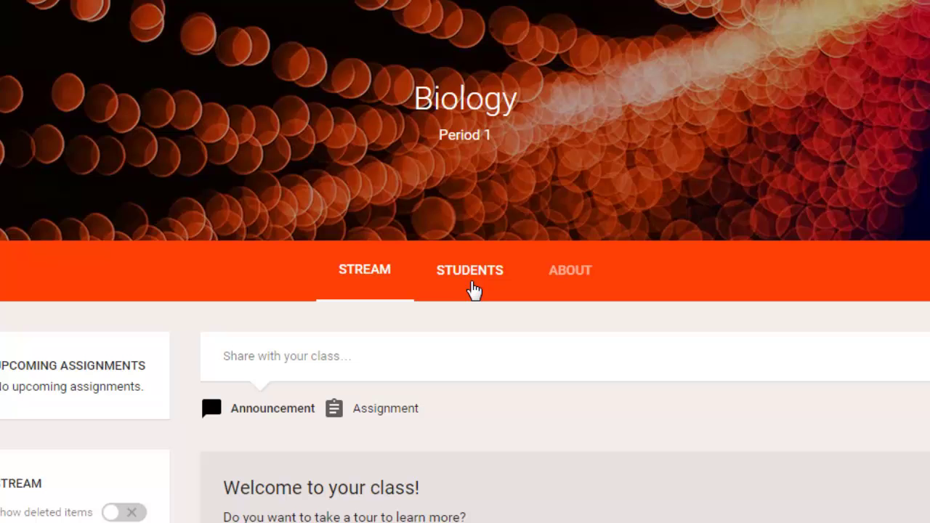
# - Open the Biology About page, dismiss the overview and materials tips, then try Title and Add materials
pyautogui.click(560, 278)
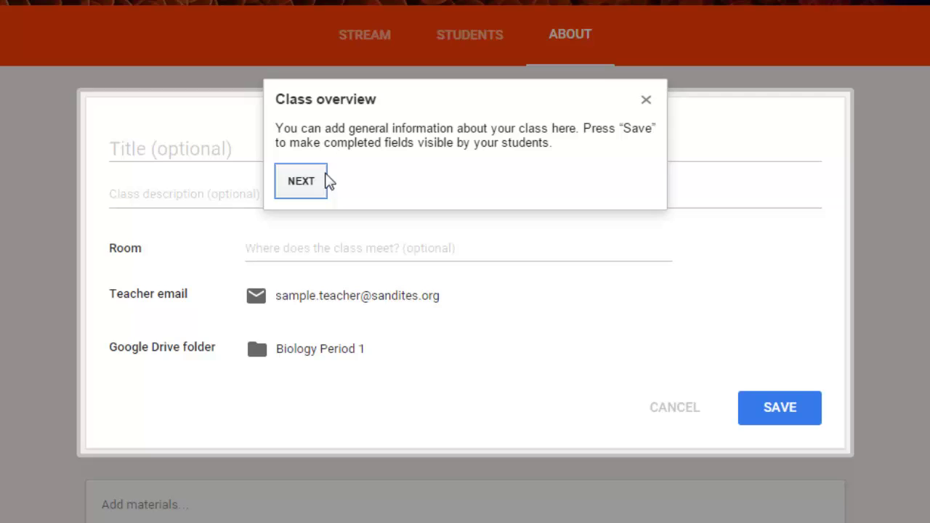
pyautogui.click(314, 180)
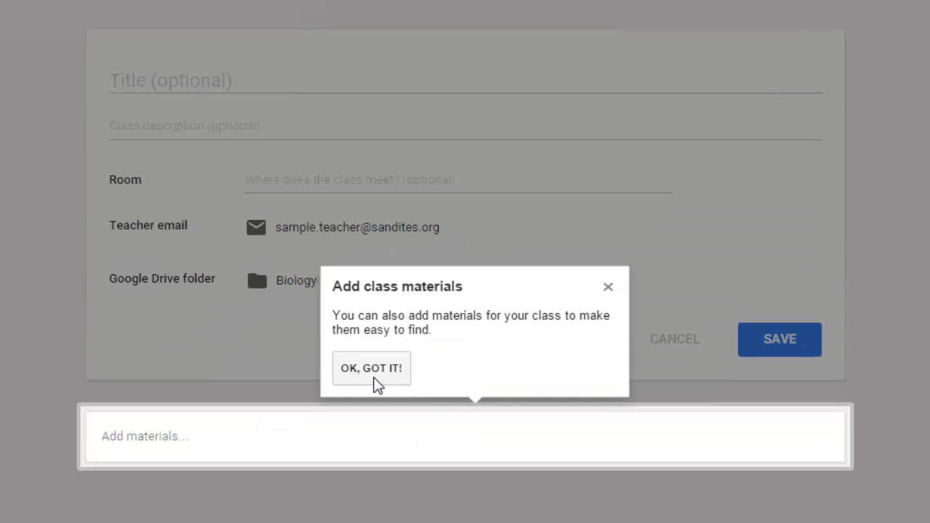
pyautogui.click(371, 369)
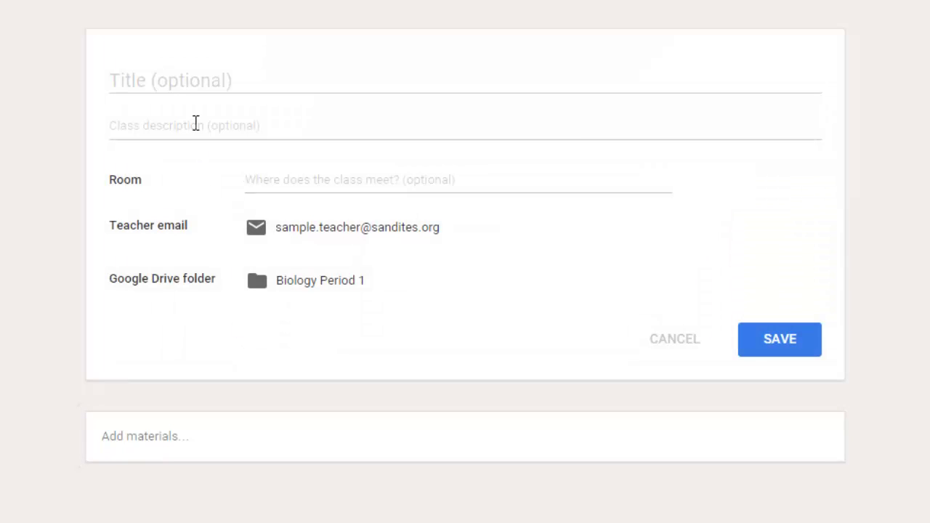
pyautogui.click(205, 83)
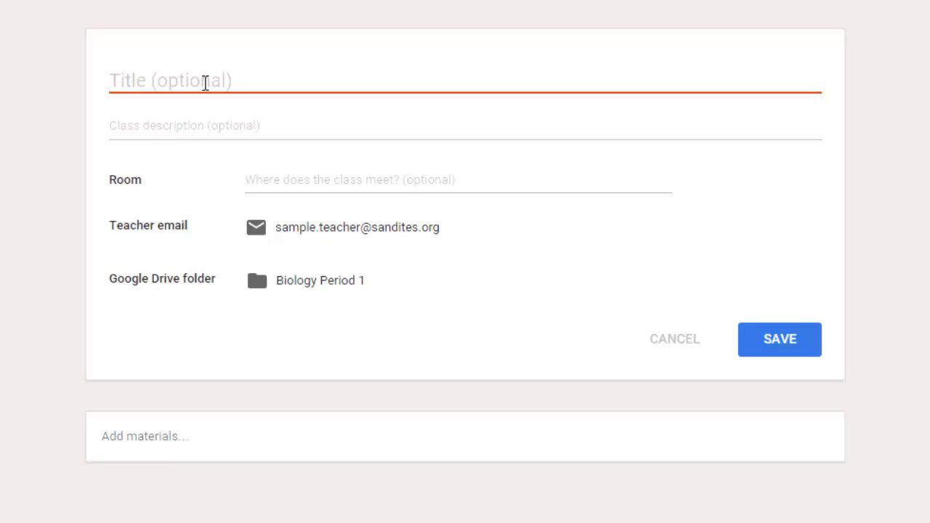
pyautogui.click(183, 434)
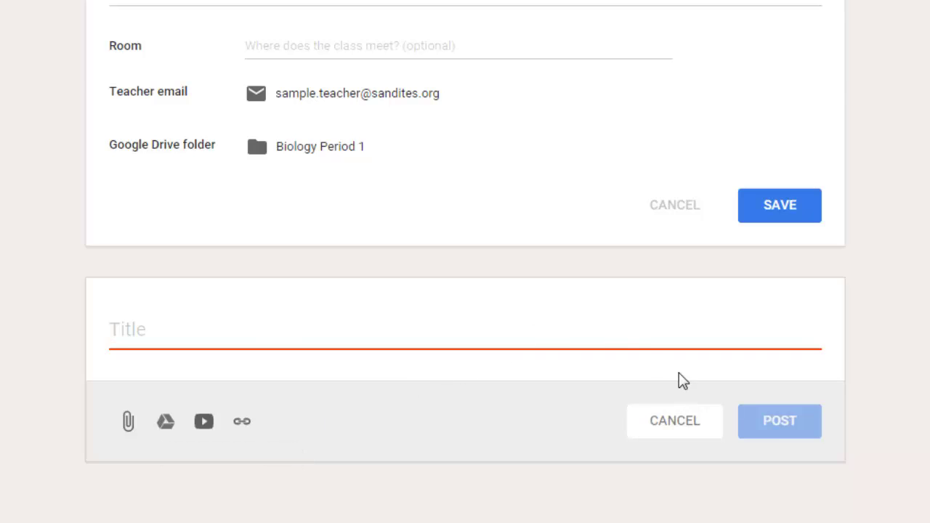
pyautogui.scroll(3, 654, 367)
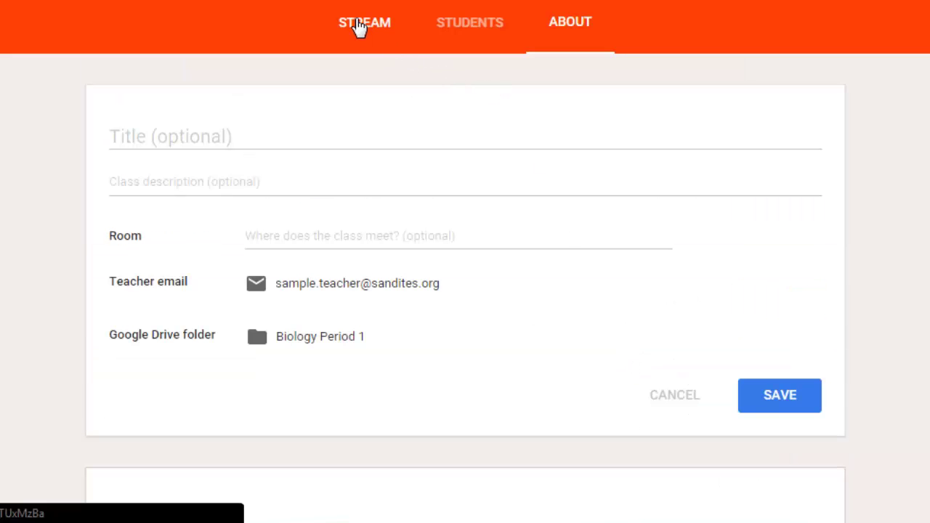
# - Switch from the About page back to the Biology Period 1 STREAM tab
pyautogui.click(360, 26)
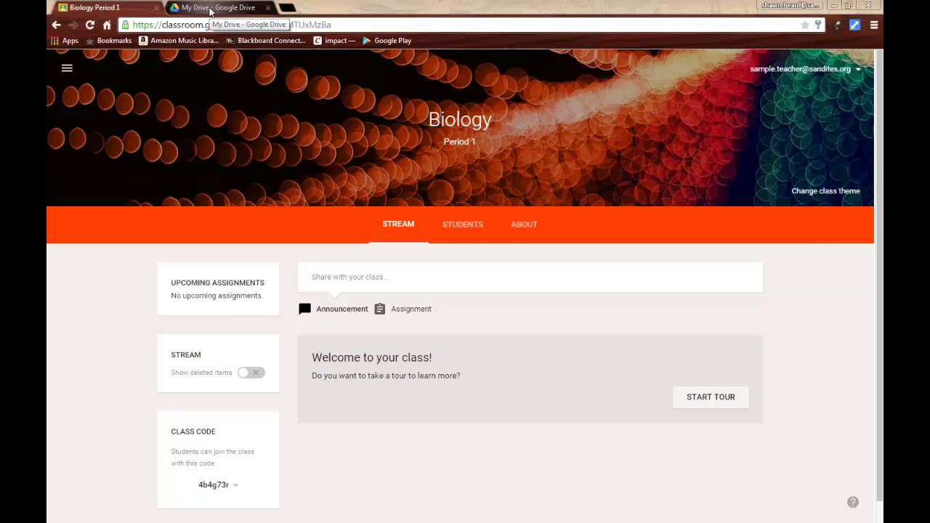
# - Browse Drive's Classroom > Biology Period 1 folder, then return to the Classroom tab
pyautogui.click(210, 10)
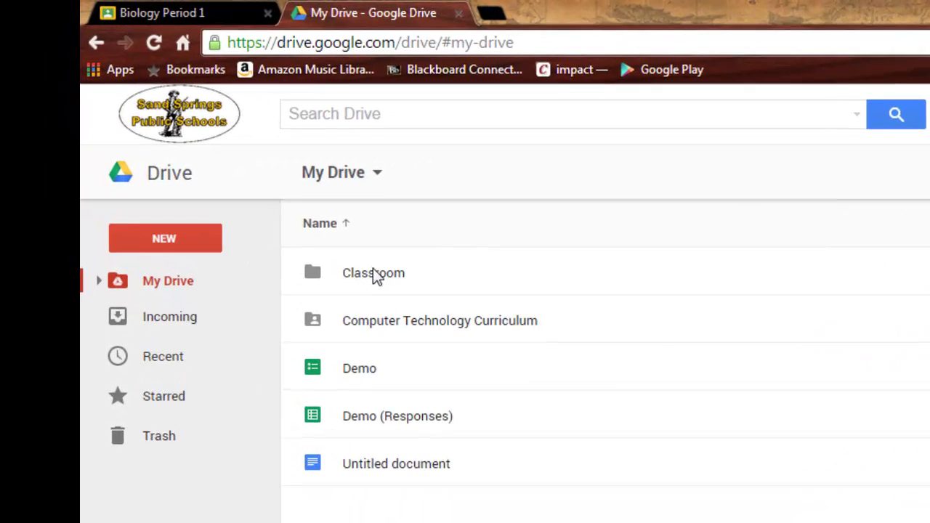
pyautogui.doubleClick(377, 285)
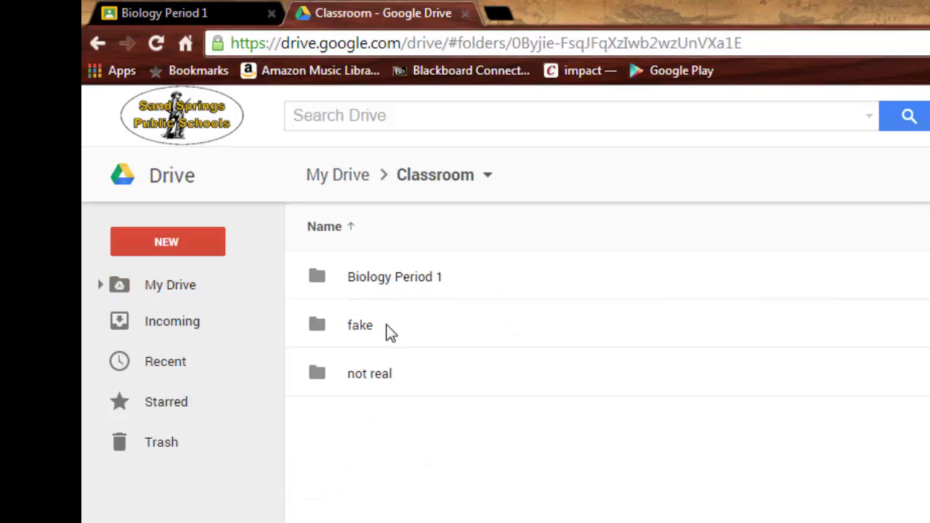
pyautogui.doubleClick(407, 283)
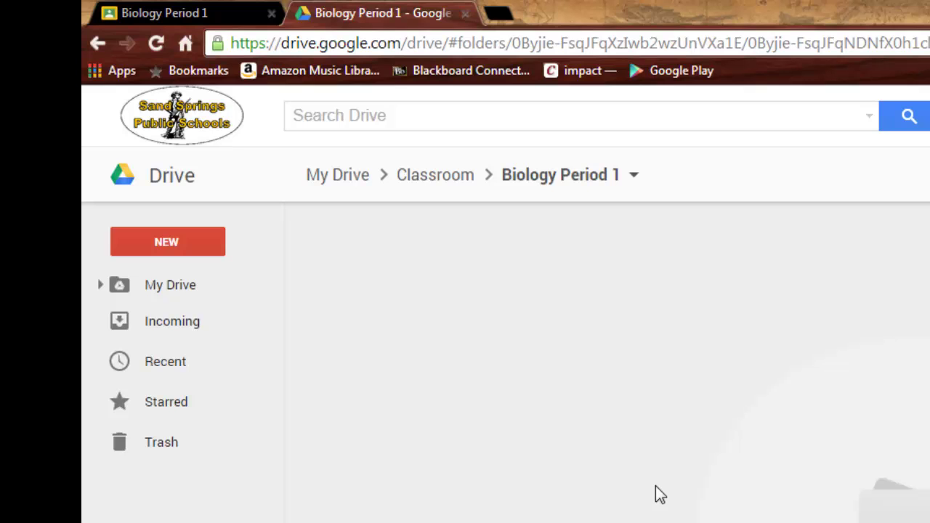
pyautogui.click(174, 14)
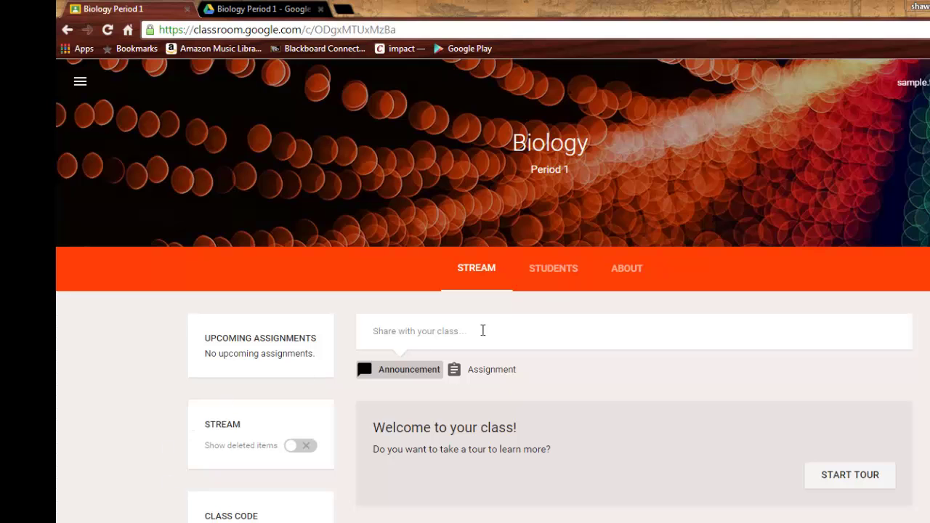
# - View the empty Biology Period 1 Students roster, dismissing the class permissions tip
pyautogui.click(558, 275)
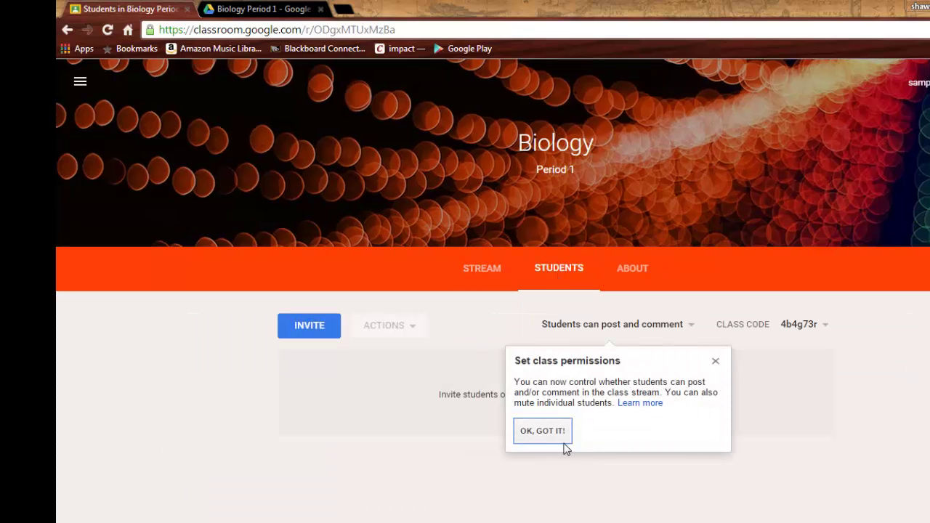
pyautogui.click(559, 438)
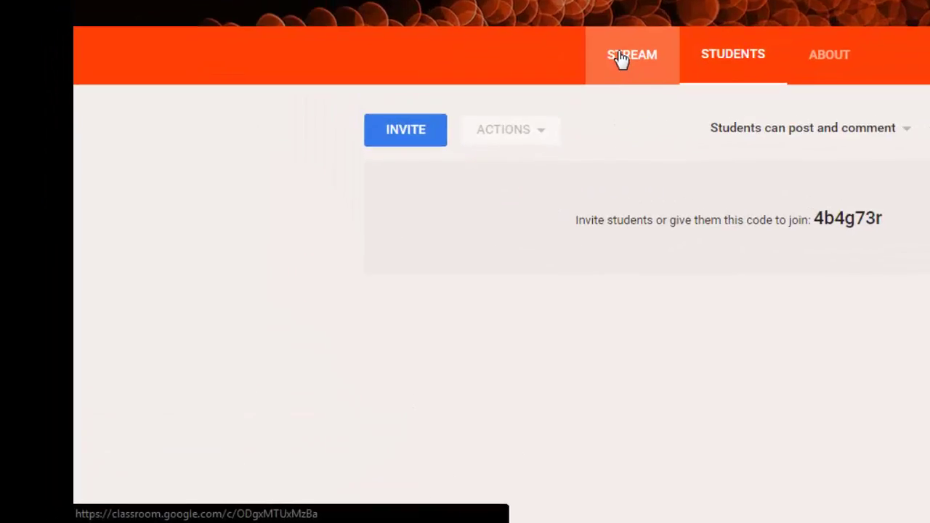
# - Go through the navigation drawer to Classroom Home, cancelling the Join class prompt
pyautogui.click(388, 208)
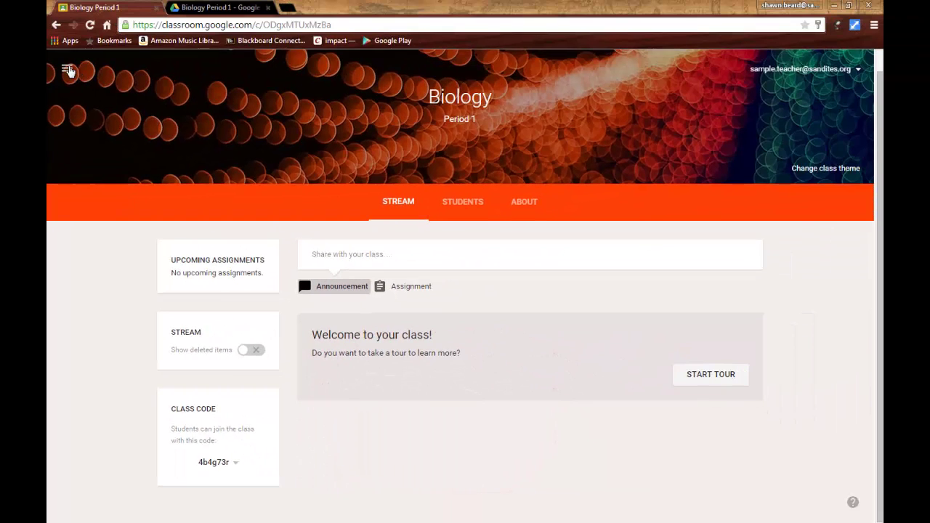
pyautogui.click(68, 71)
pyautogui.click(91, 77)
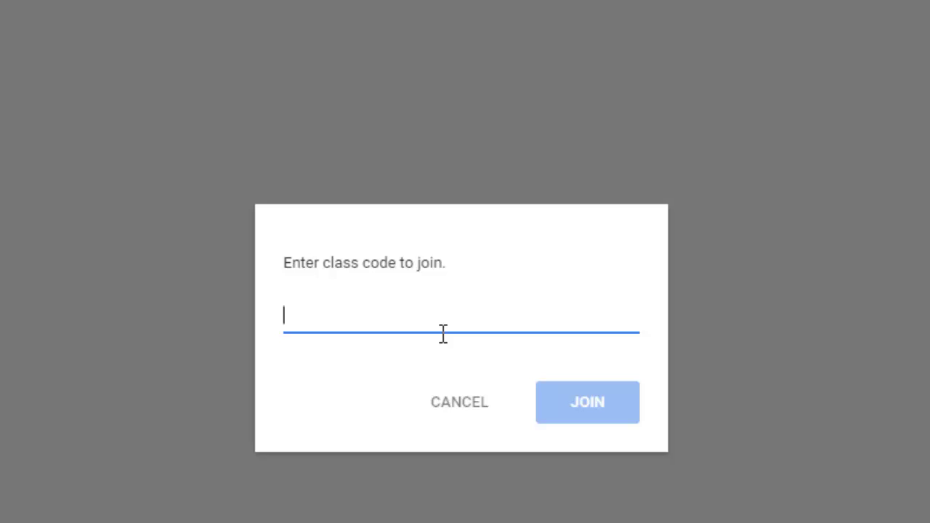
pyautogui.click(464, 396)
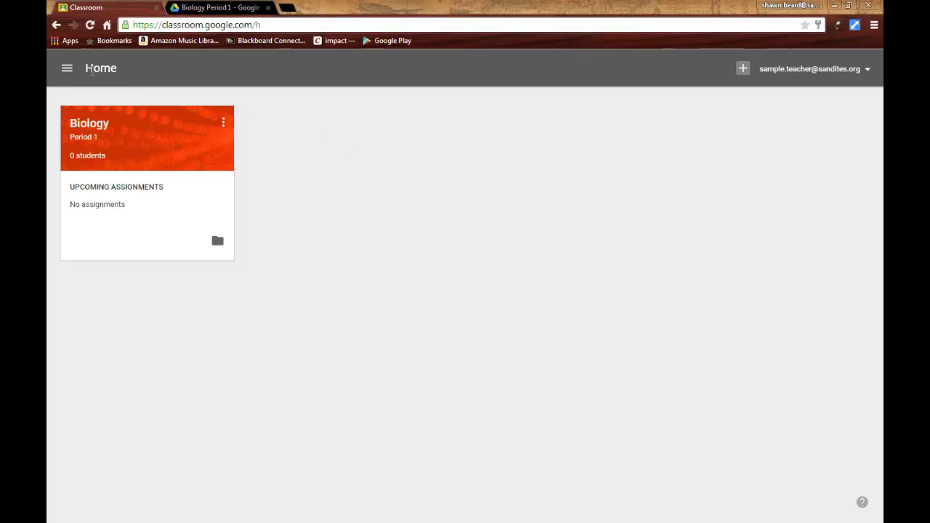
# - In Biology Period 1, draft the announcement 'Welcome to Class!' and bring up YouTube video search
pyautogui.click(93, 128)
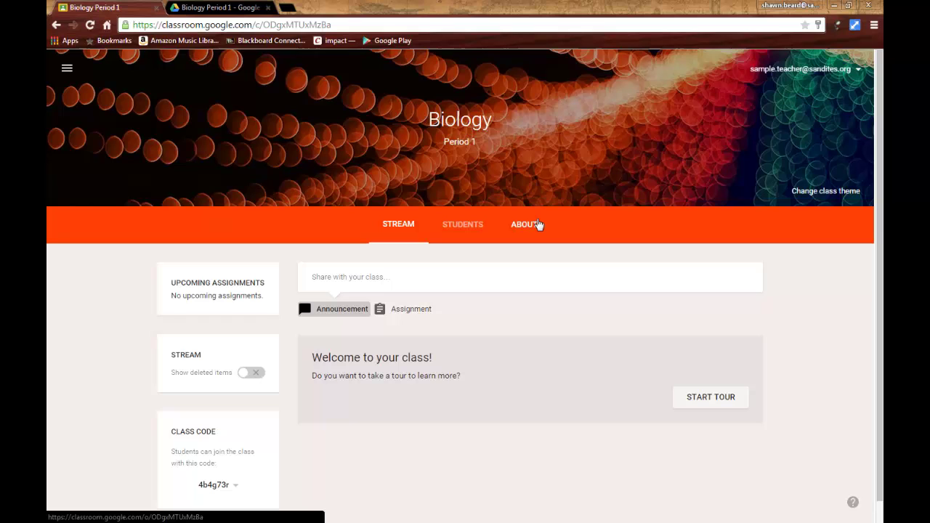
pyautogui.click(341, 311)
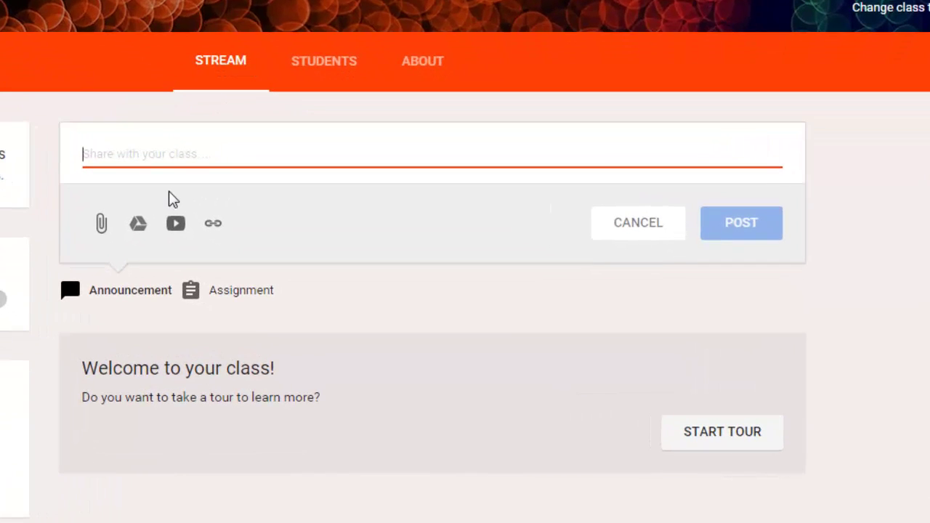
pyautogui.write('Welco')
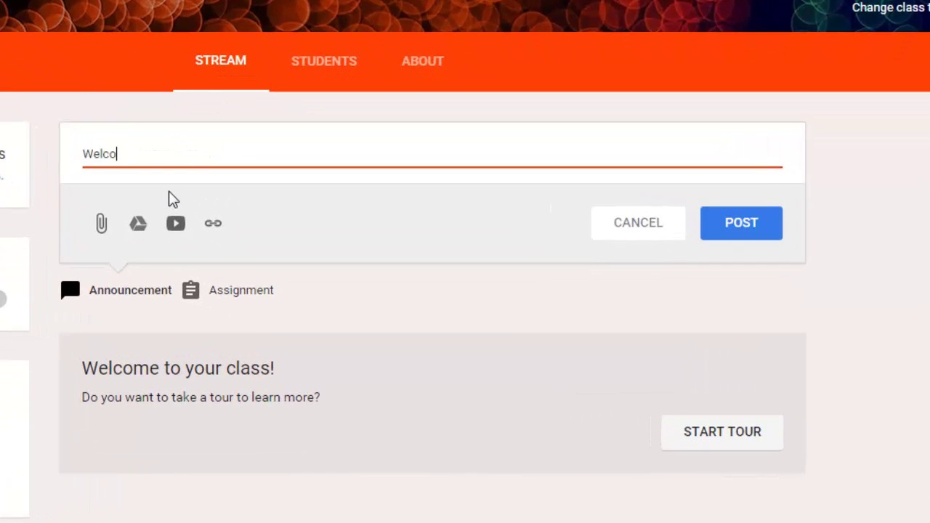
pyautogui.write('me to Class!')
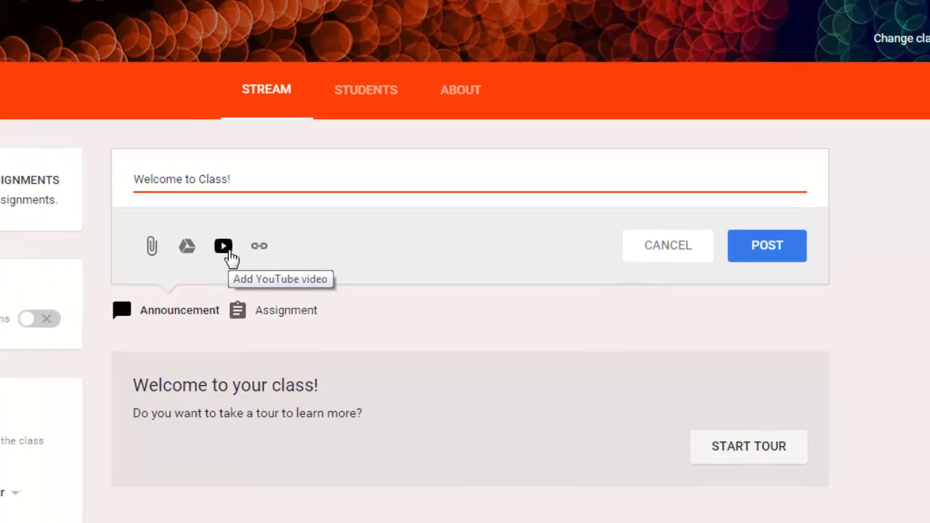
pyautogui.click(181, 229)
# - Search YouTube for 'sspsinstcoach', browse the results, and cancel without attaching a video
pyautogui.write('sspsinst')
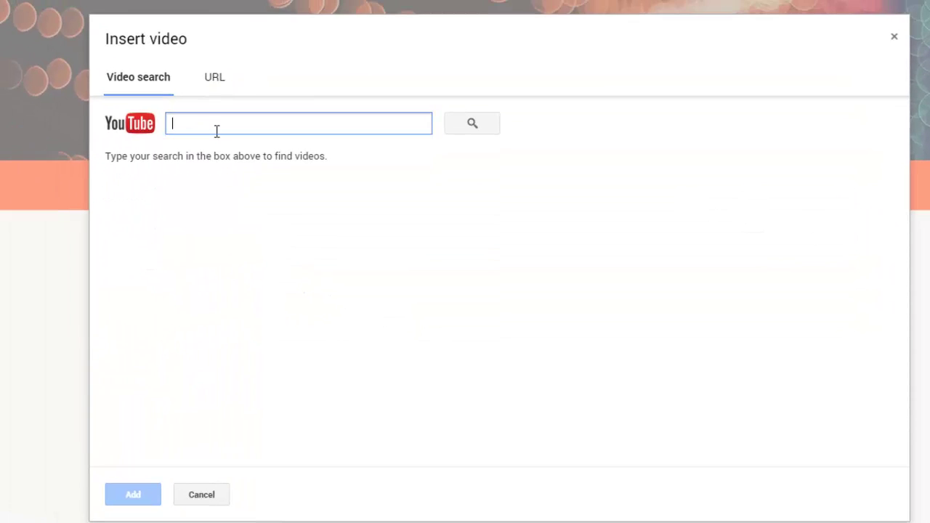
pyautogui.write('coach')
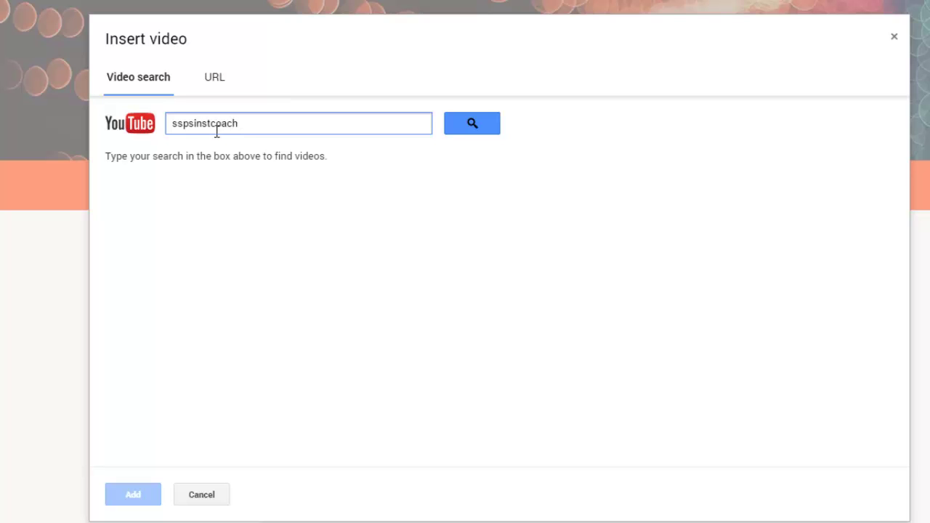
pyautogui.press('Return')
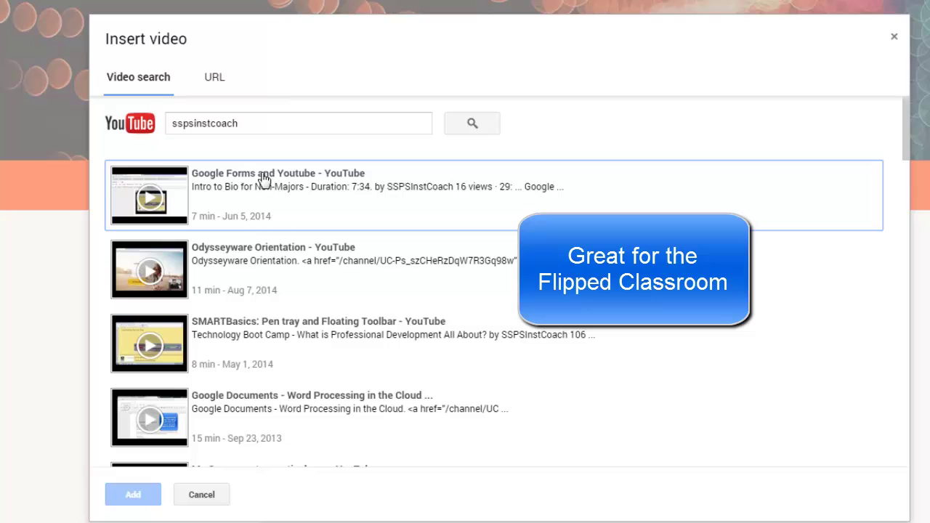
pyautogui.scroll(-5, 290, 310)
pyautogui.scroll(-6, 289, 312)
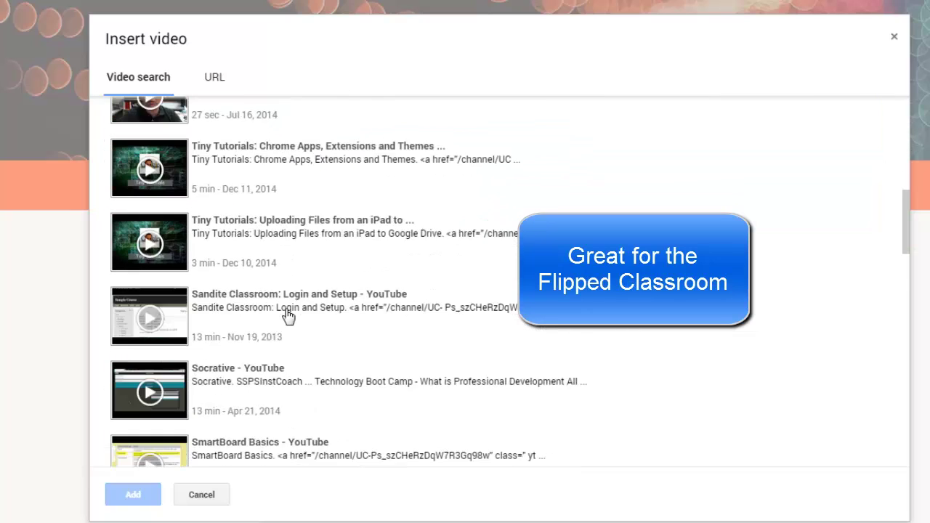
pyautogui.scroll(-6, 288, 315)
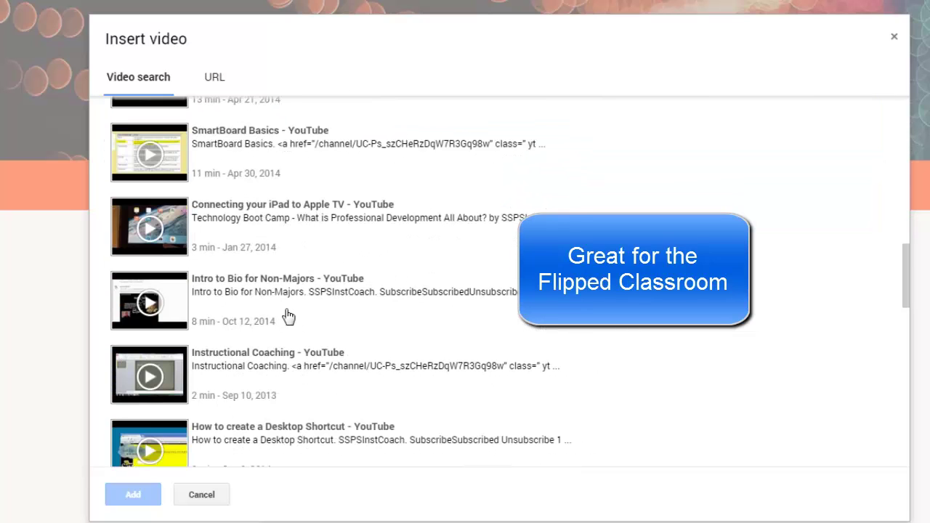
pyautogui.scroll(-4, 288, 315)
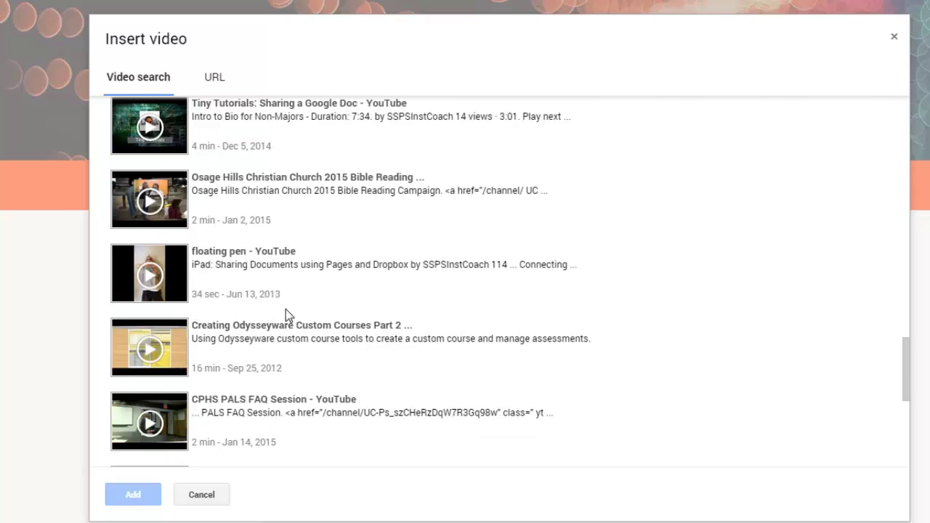
pyautogui.scroll(-2, 248, 331)
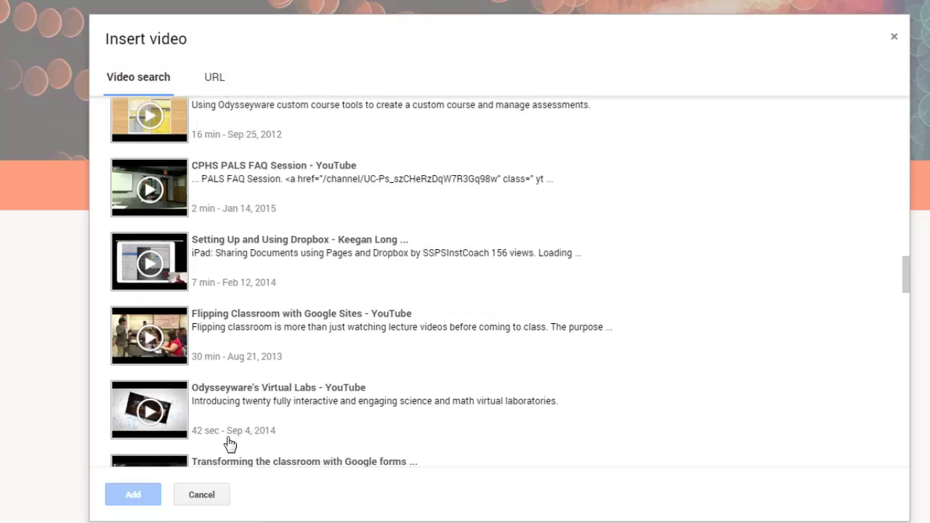
pyautogui.click(202, 495)
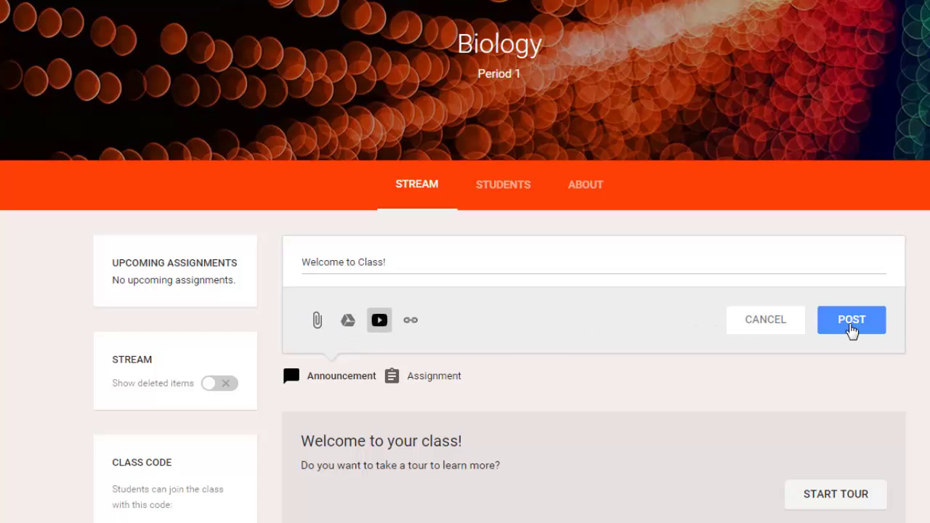
# - Post 'Welcome to Class!' to the Biology stream and open a blank assignment form
pyautogui.click(852, 320)
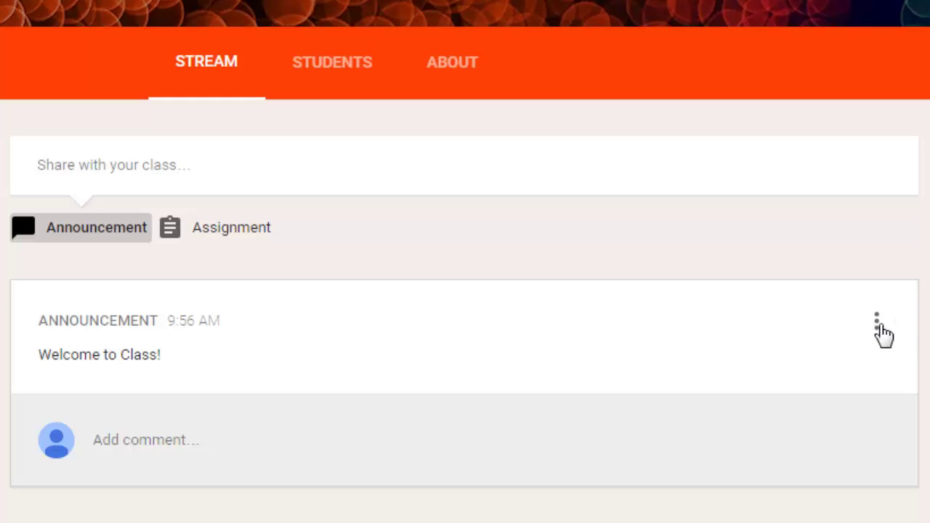
pyautogui.click(878, 333)
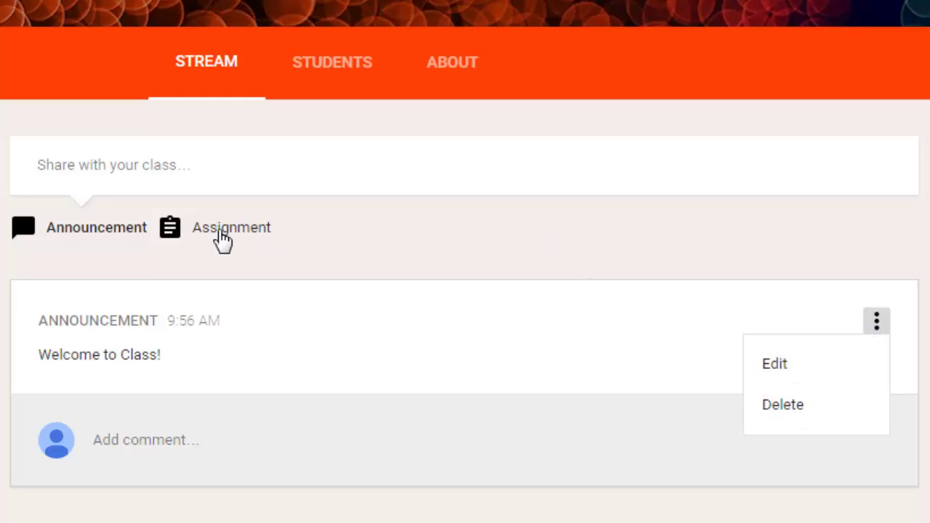
pyautogui.click(219, 231)
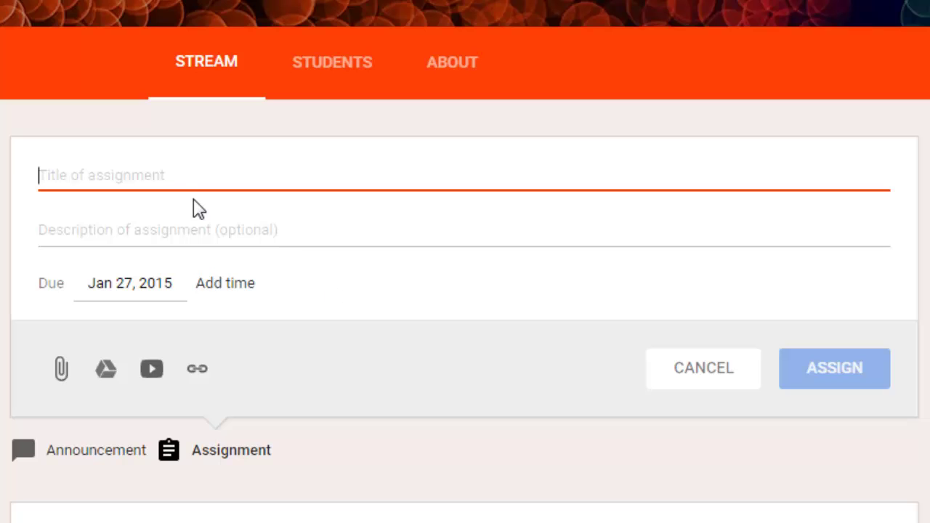
# - Enter 'Assignment 1' as the assignment title and move on to its description
pyautogui.write('Assignment')
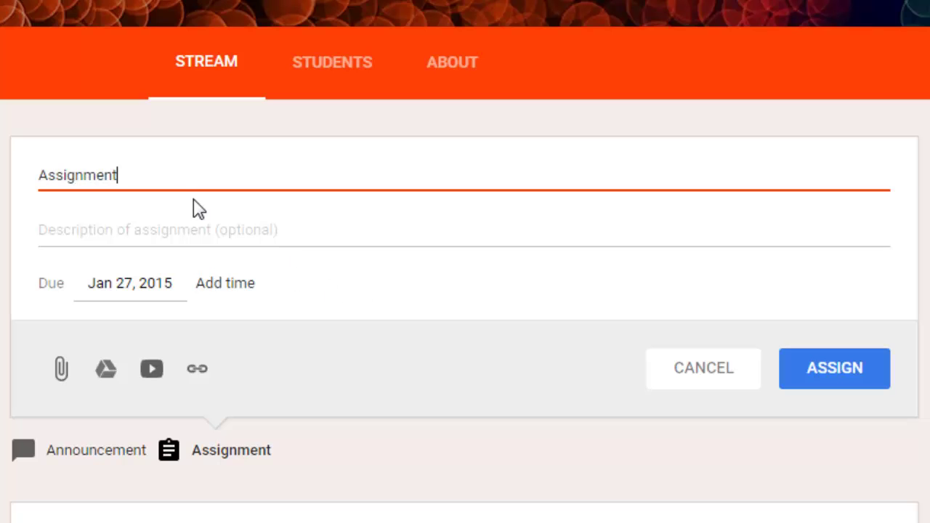
pyautogui.write(' 1')
pyautogui.click(174, 226)
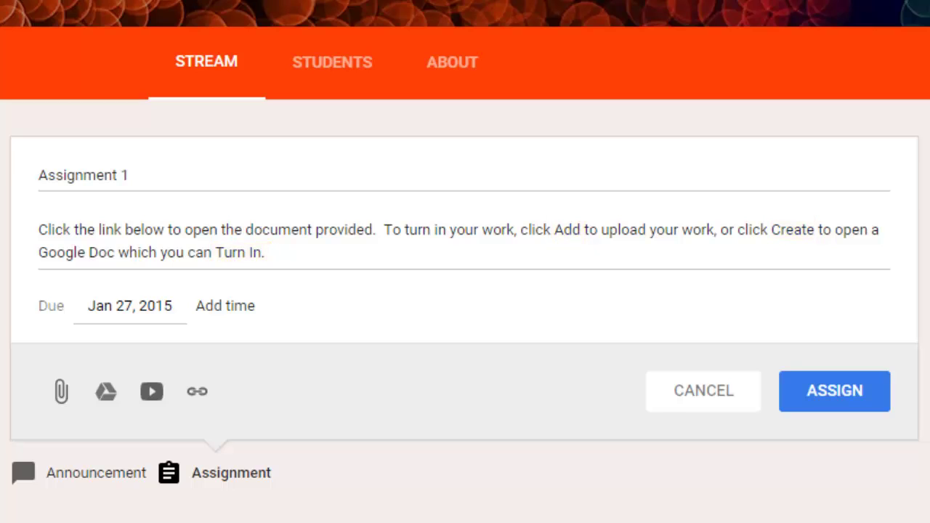
# - Pick January 30 as Assignment 1's due date, then bring up the Google Drive attachment picker
pyautogui.click(133, 305)
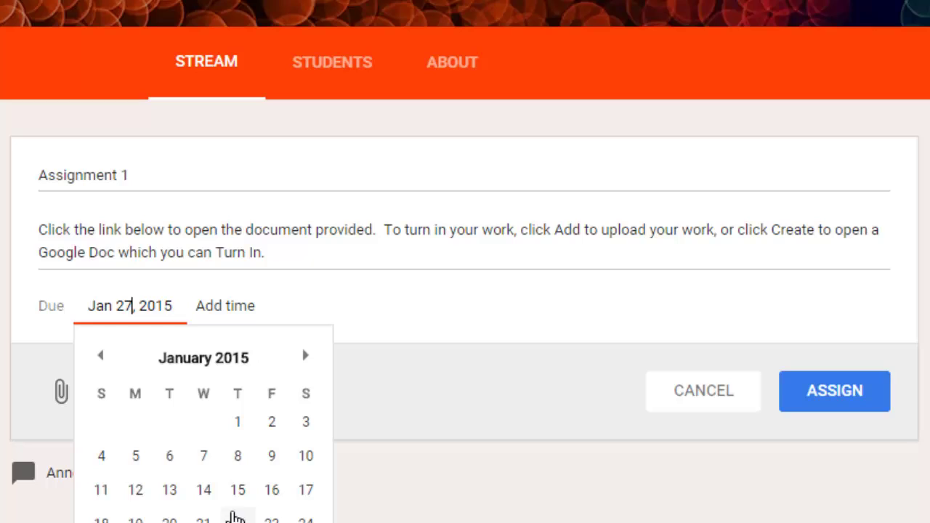
pyautogui.click(271, 520)
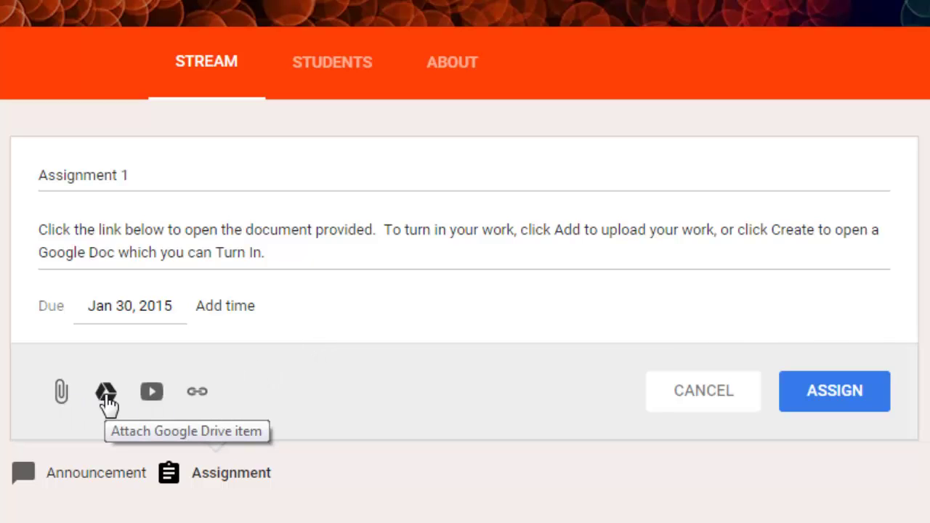
pyautogui.click(106, 394)
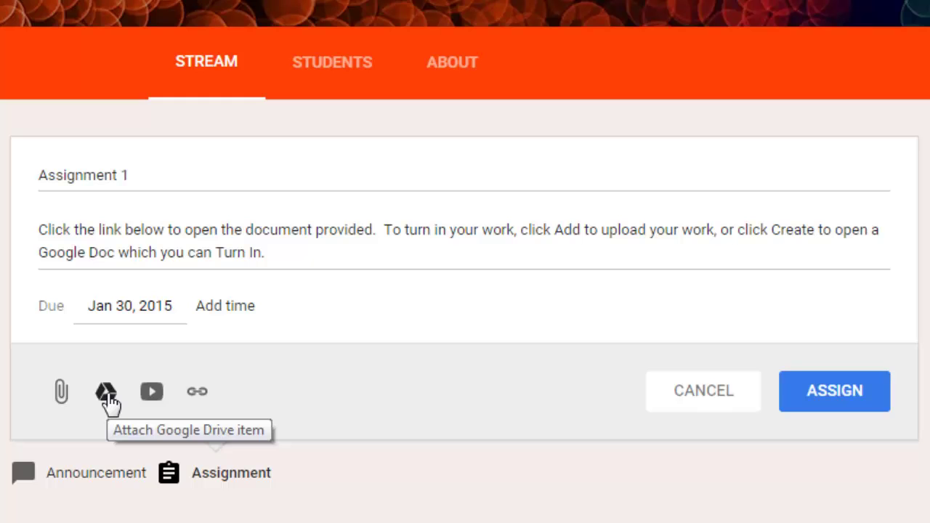
pyautogui.click(106, 393)
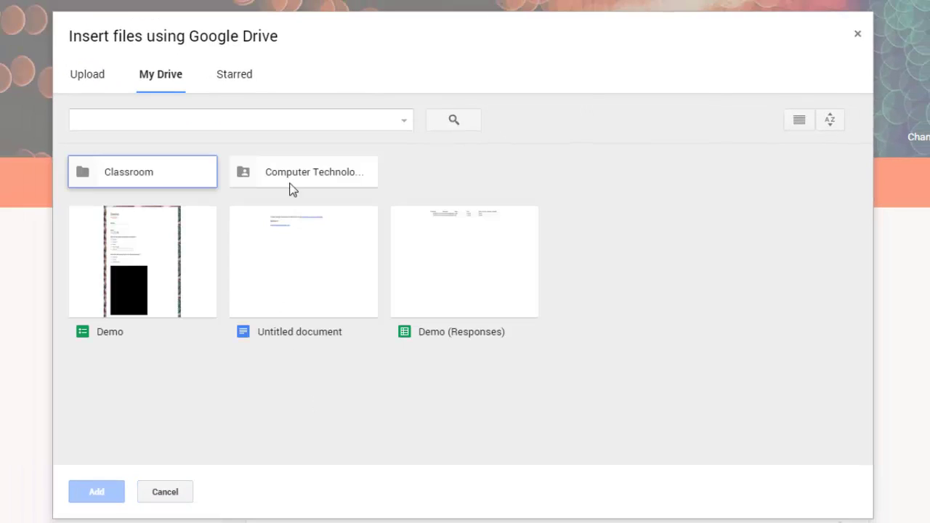
# - From the Computer Technology Curriculum folder, attach 2013-14 computer technology standards grades k-6.pdf
pyautogui.doubleClick(297, 177)
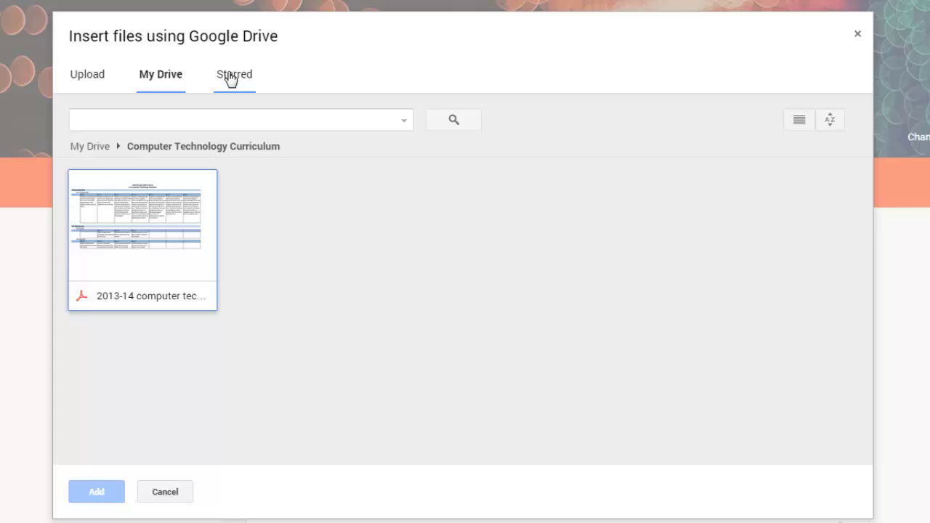
pyautogui.click(133, 304)
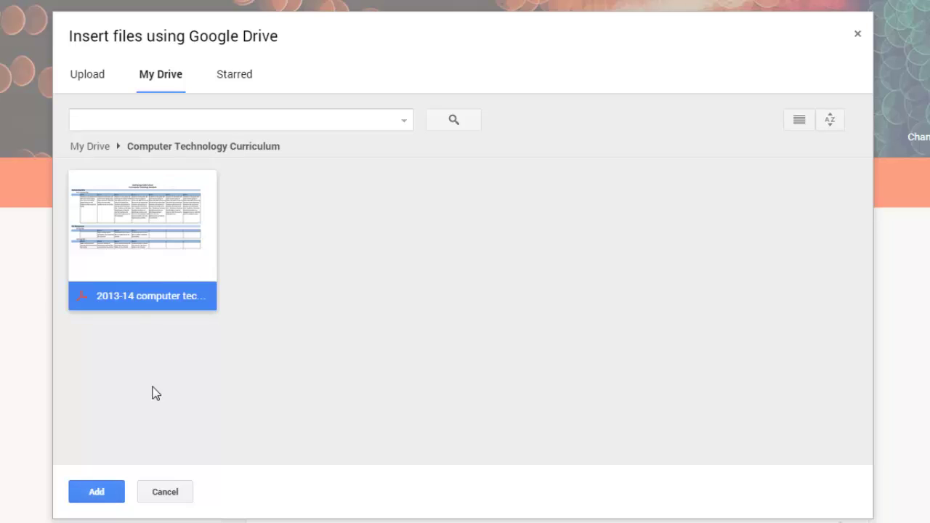
pyautogui.click(96, 491)
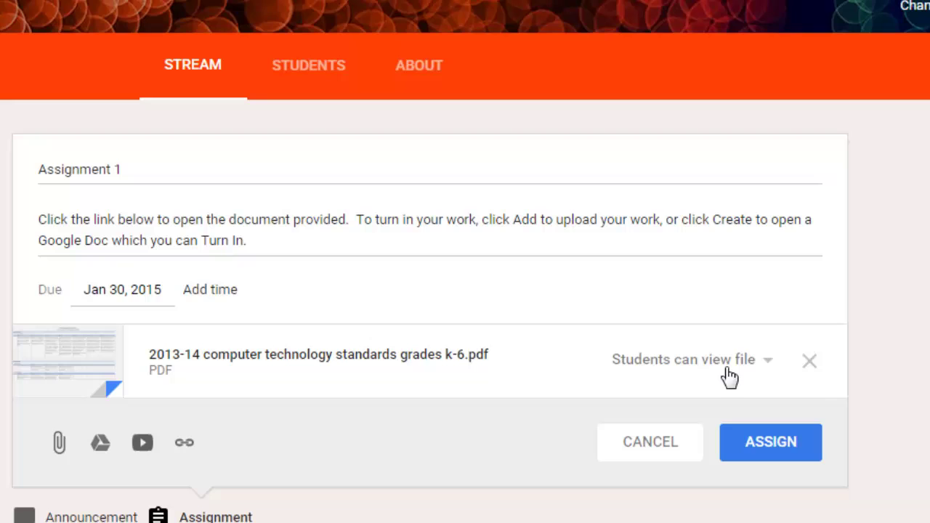
# - Open the student access options for the attached PDF
pyautogui.click(767, 361)
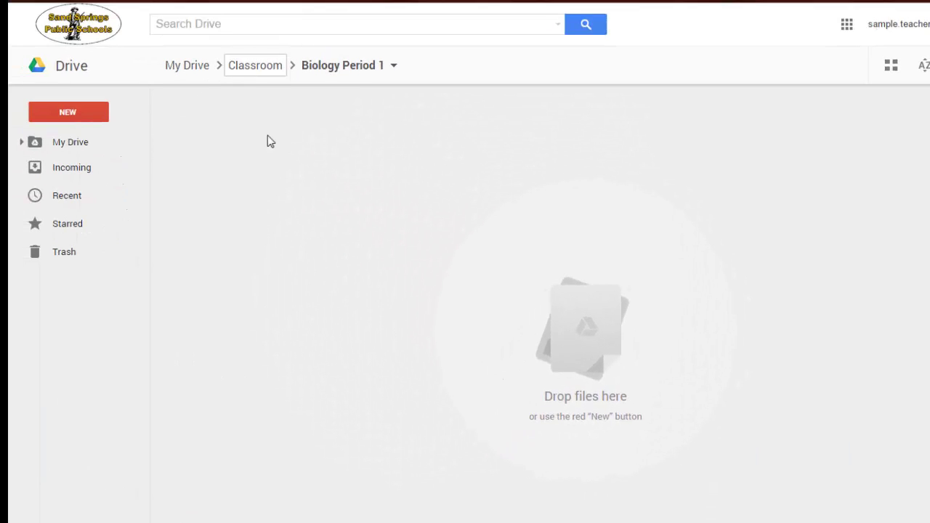
# - Go back up from Biology Period 1 to My Drive using the Drive breadcrumb
pyautogui.click(195, 65)
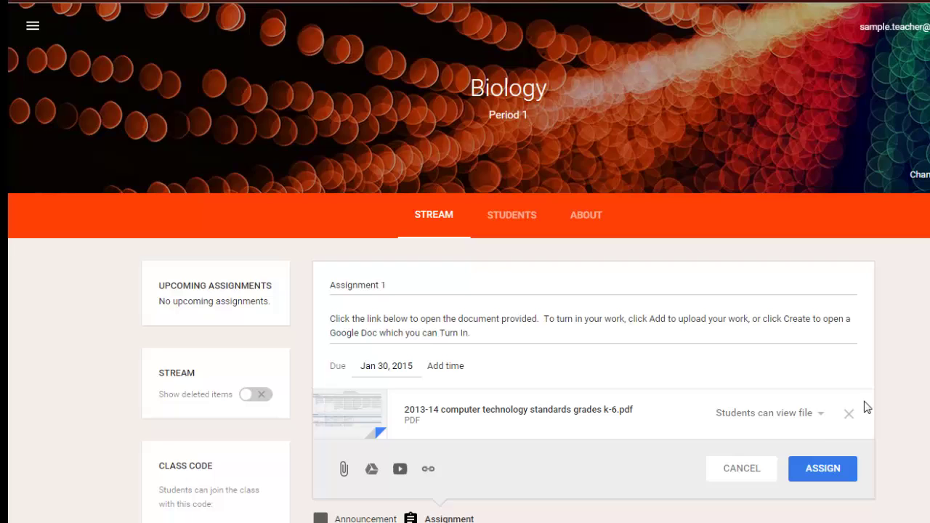
# - Set the attached PDF to Make a copy for each student
pyautogui.click(818, 414)
pyautogui.click(802, 496)
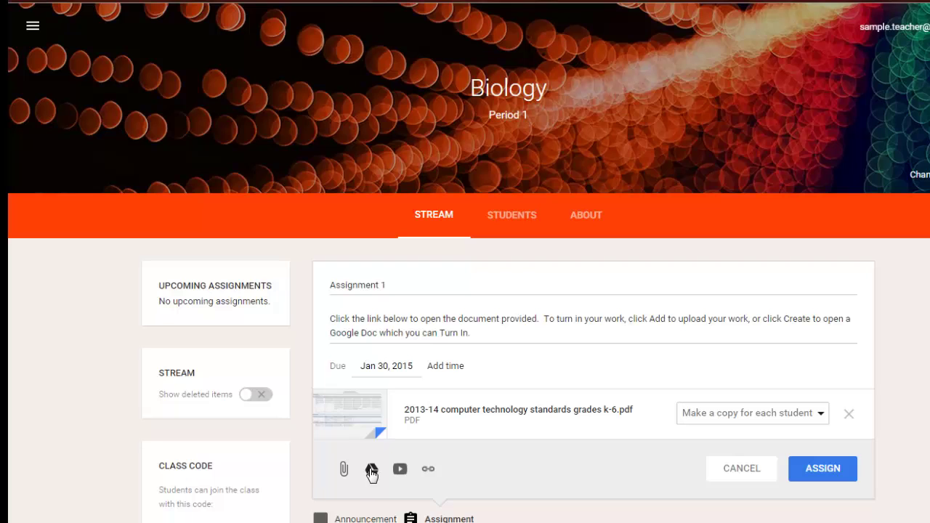
pyautogui.click(371, 470)
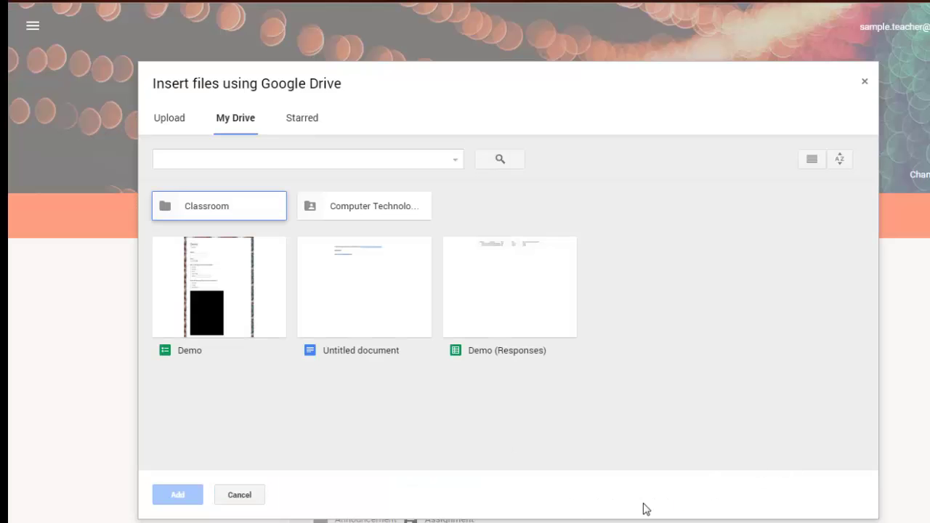
pyautogui.click(246, 494)
# - Search YouTube for 'ss', attach the Google Forms and Youtube video, and post Assignment 1
pyautogui.click(397, 410)
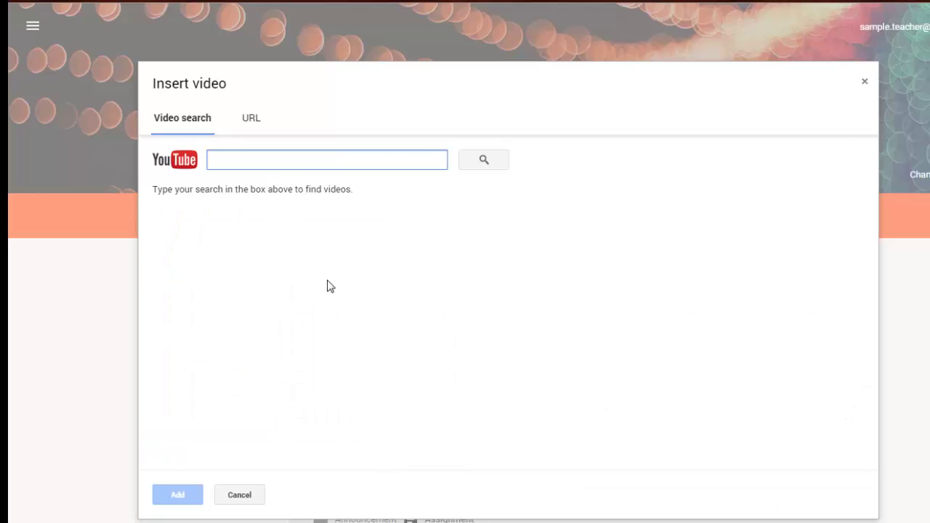
pyautogui.write('sspsinstcoach')
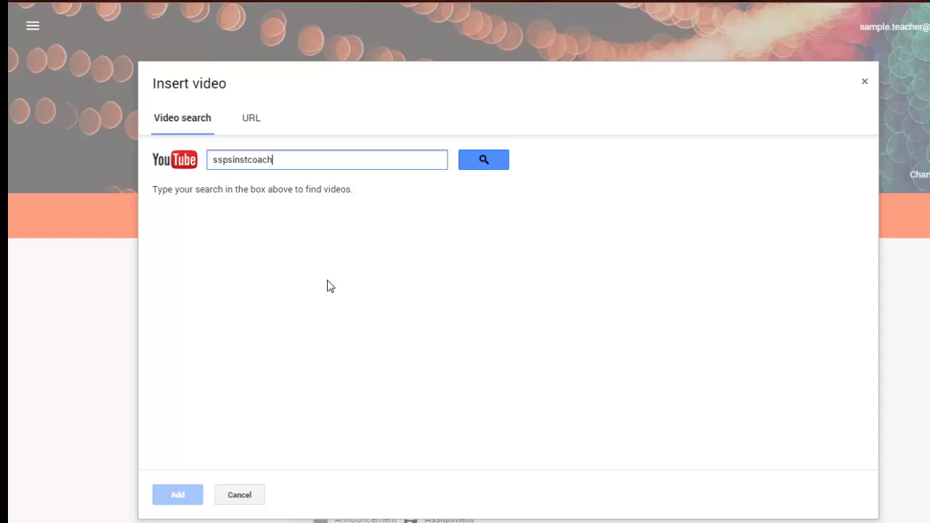
pyautogui.press('Return')
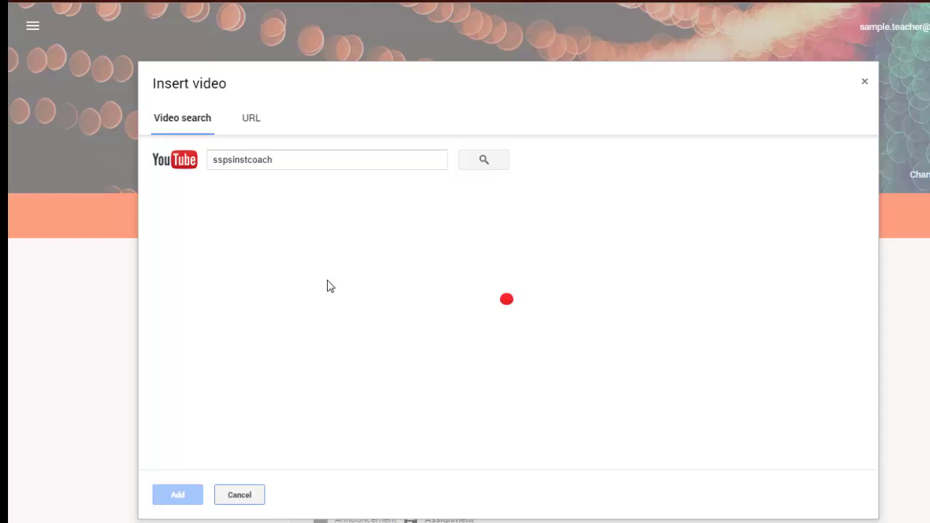
pyautogui.click(296, 208)
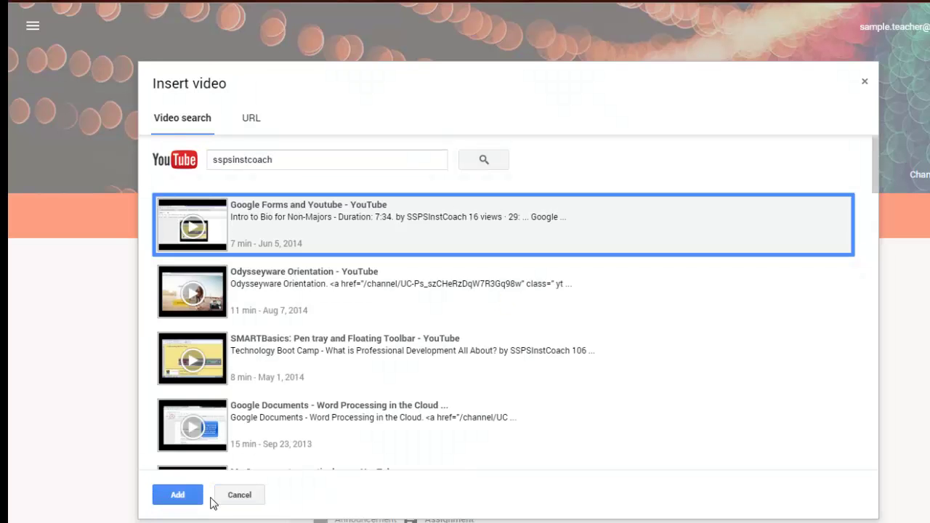
pyautogui.click(183, 495)
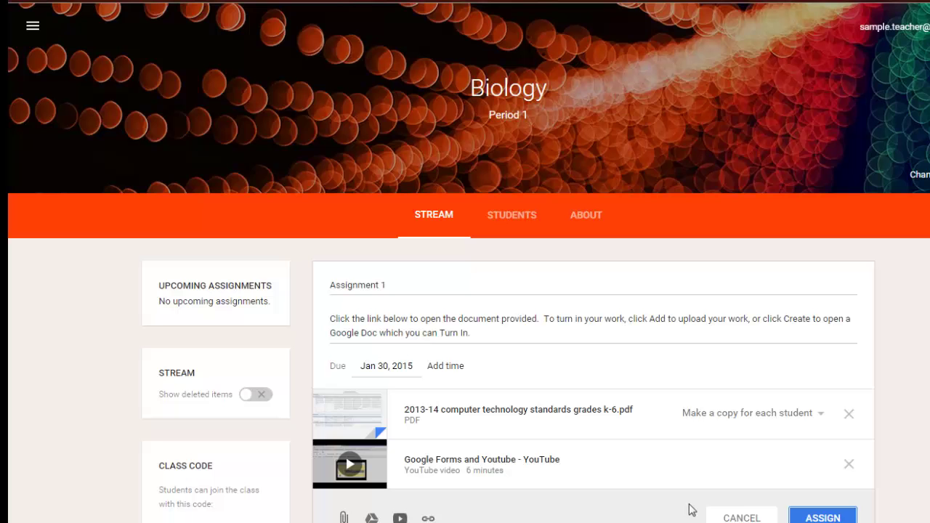
pyautogui.click(839, 518)
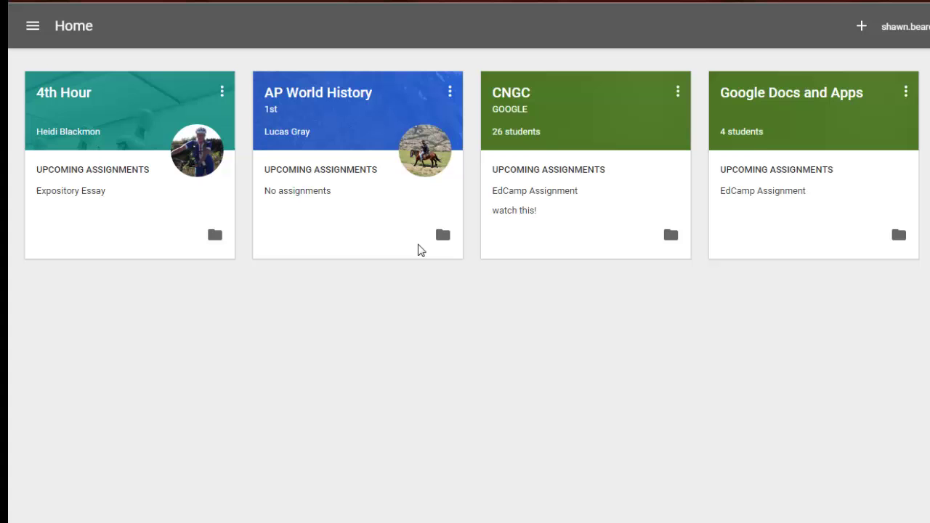
# - Use the + button on the student's home page to show join or create class options
pyautogui.click(862, 31)
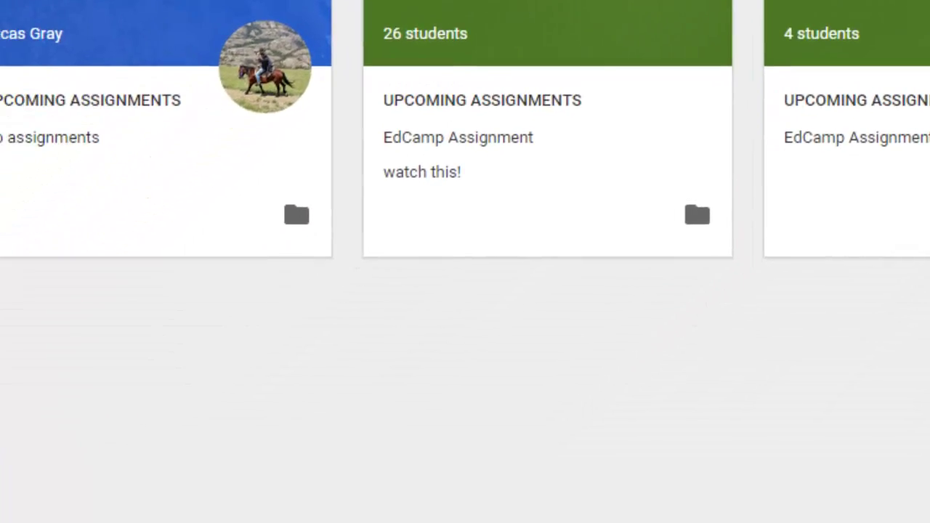
# - Join Biology Period 1 as a student by entering its class code
pyautogui.click(872, 98)
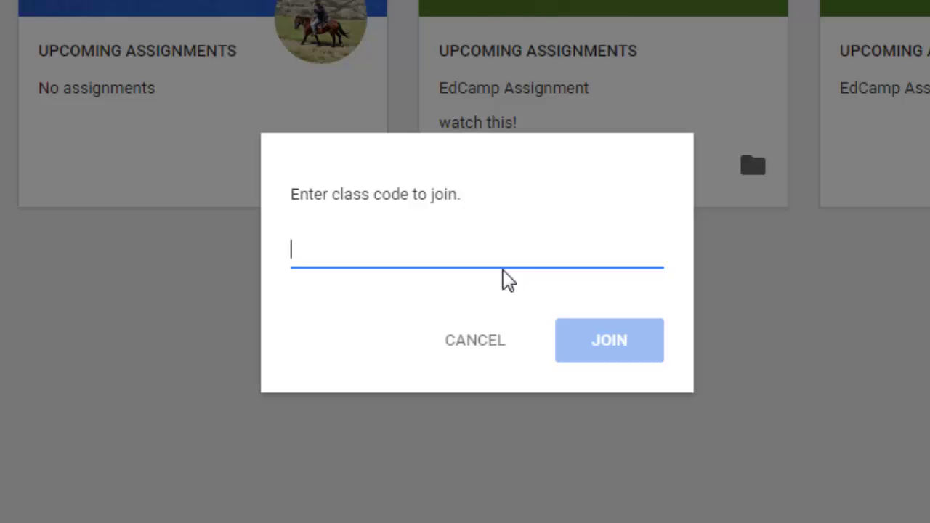
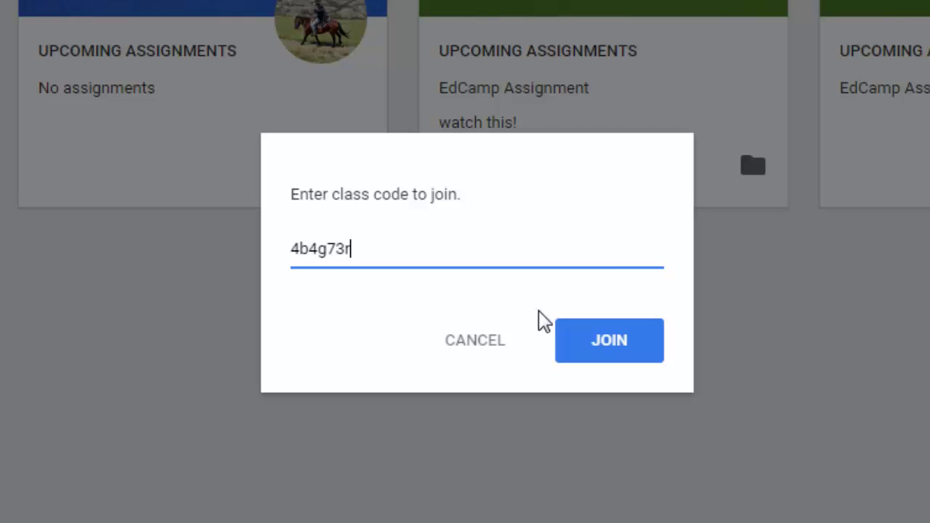
pyautogui.click(606, 347)
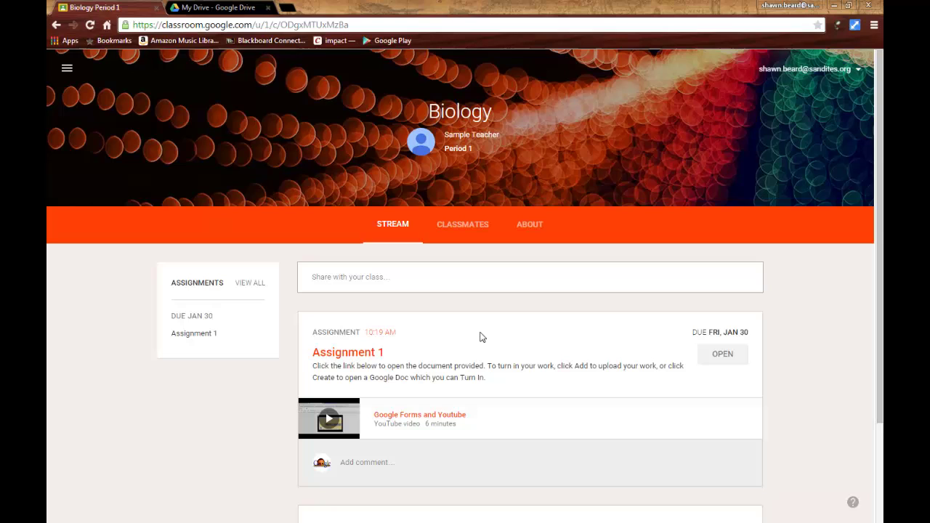
# - Scroll the Biology Period 1 stream to see Assignment 1, due Jan 30
pyautogui.scroll(-1, 447, 364)
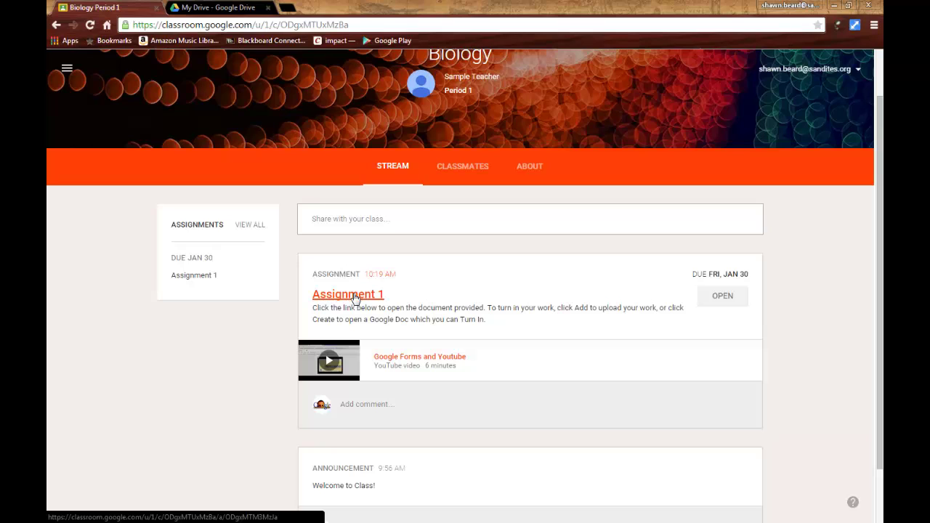
# - Open Assignment 1 and look through its instructions and the student's own work
pyautogui.click(356, 297)
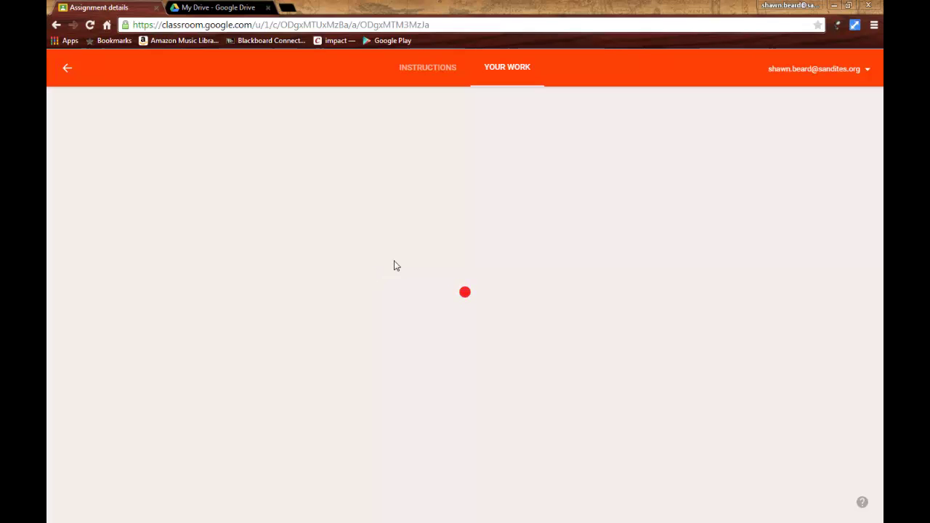
pyautogui.click(411, 74)
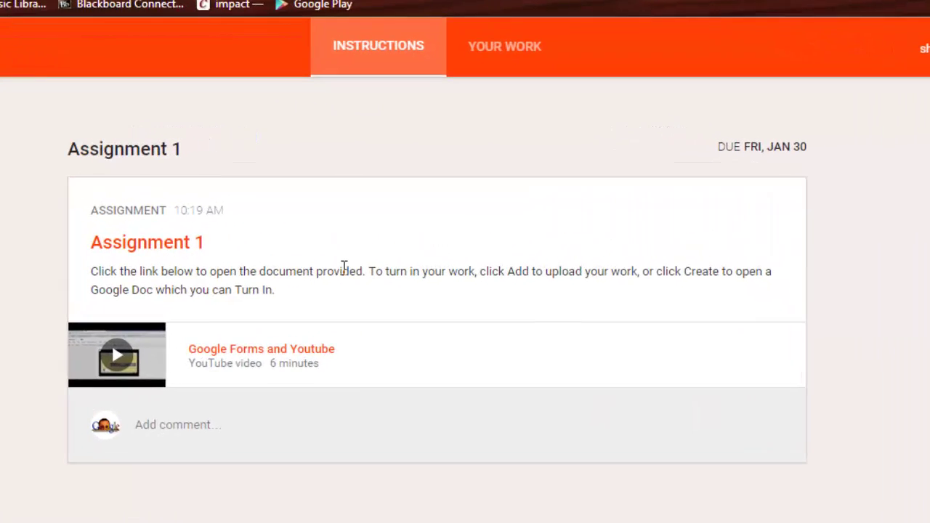
pyautogui.click(496, 36)
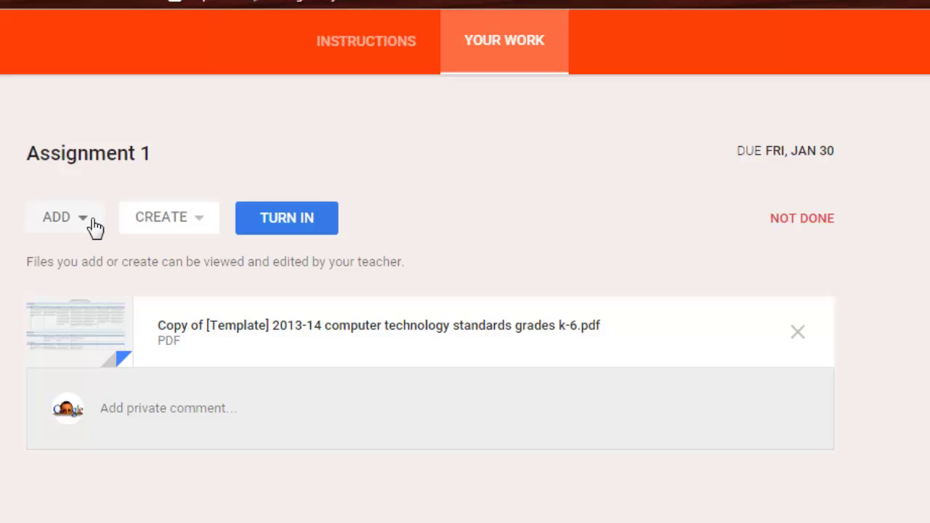
pyautogui.click(336, 42)
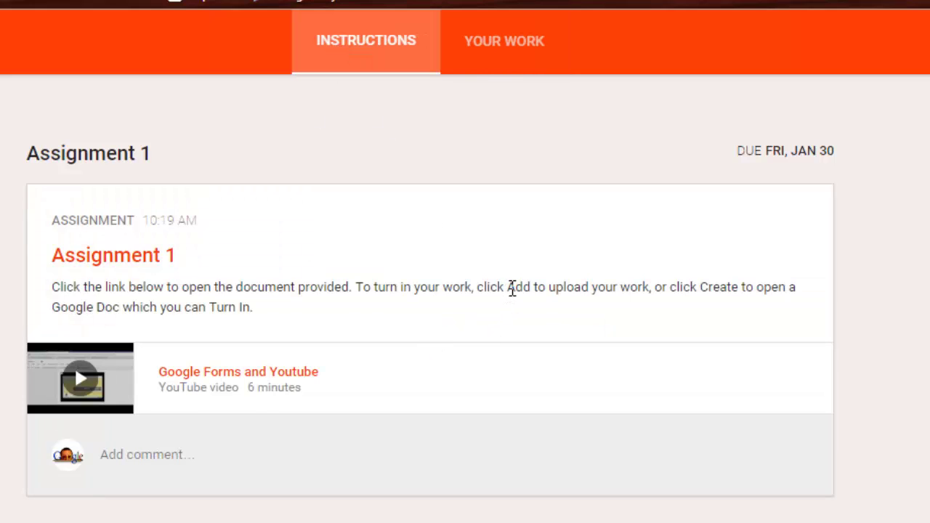
pyautogui.click(509, 42)
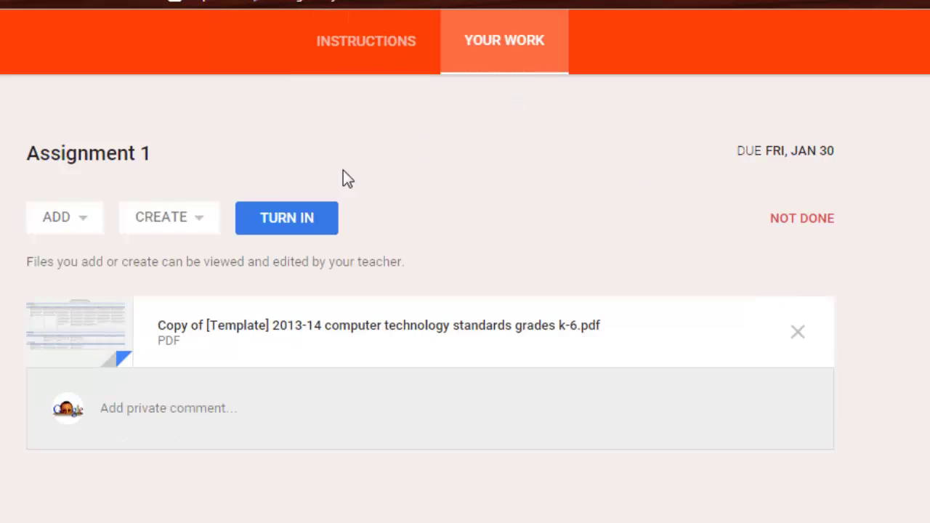
# - Create a new blank Google Docs document in the student's Assignment 1 work
pyautogui.click(88, 220)
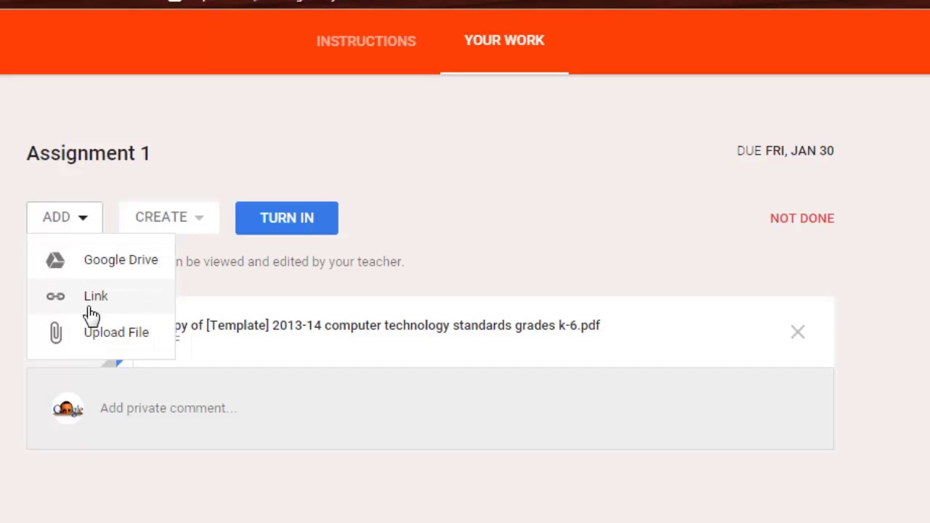
pyautogui.click(365, 41)
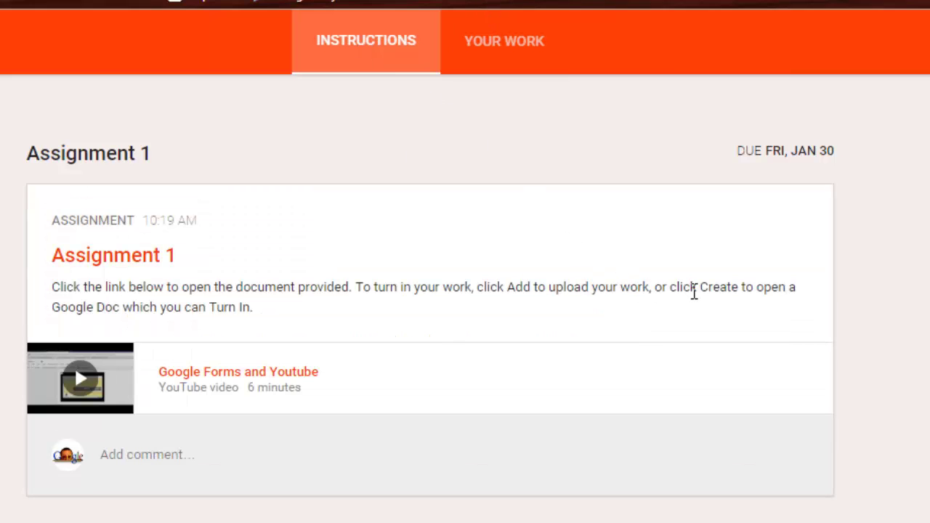
pyautogui.click(527, 52)
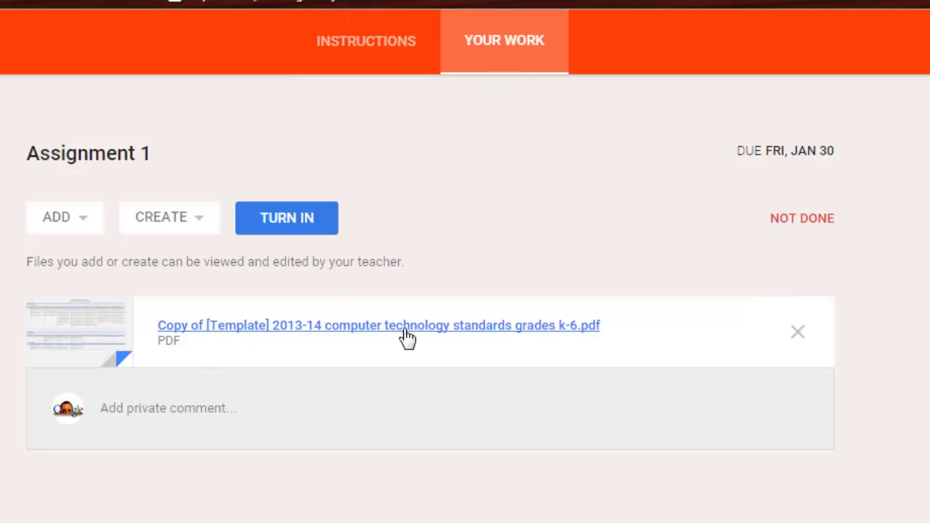
pyautogui.click(202, 227)
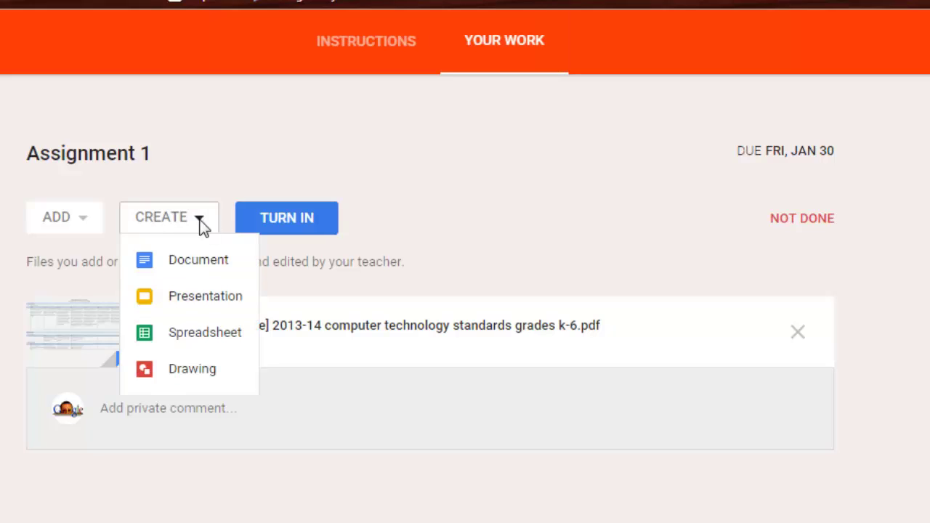
pyautogui.click(196, 261)
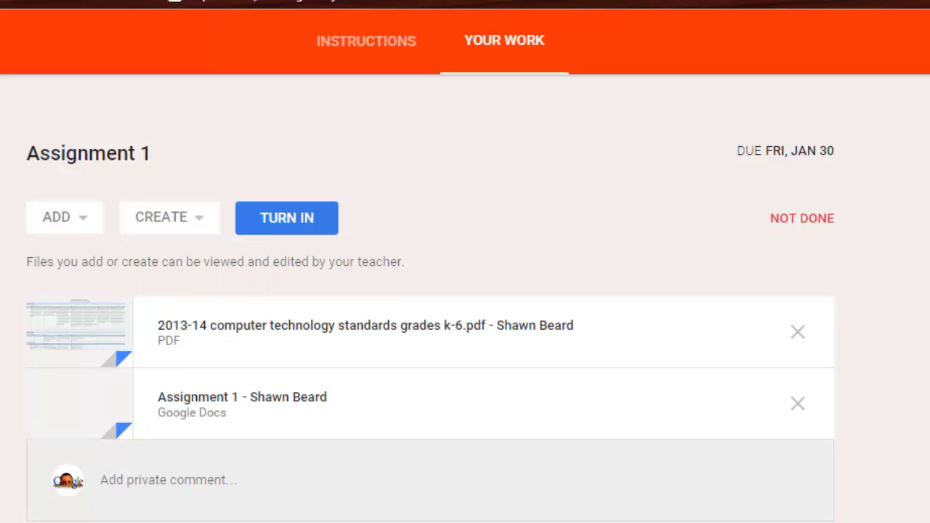
# - Open the new Assignment 1 Google Doc and type 'Finished' into it
pyautogui.click(266, 406)
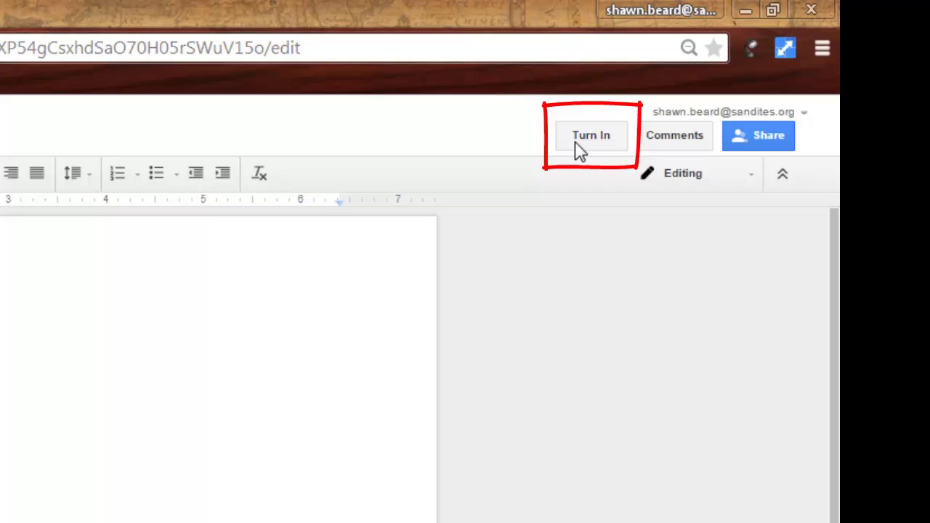
pyautogui.write('Finished')
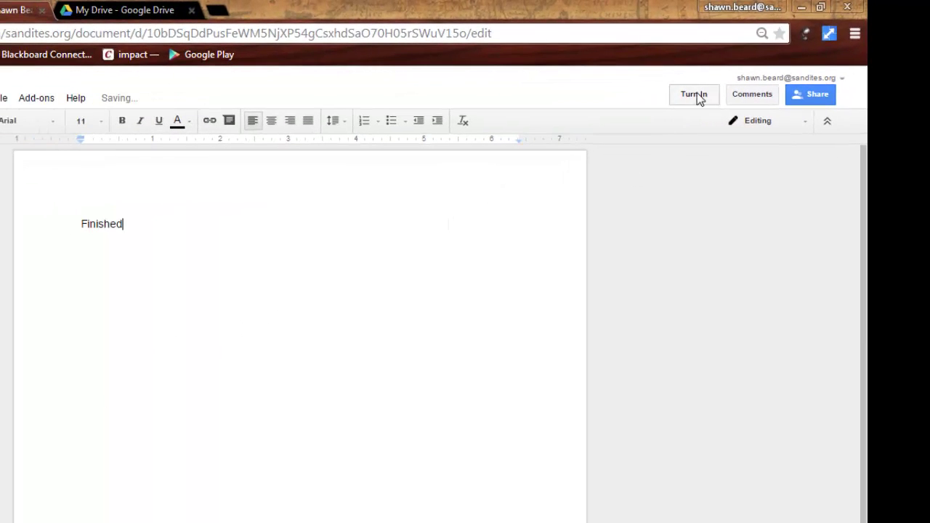
# - Turn in Assignment 1 with both attachments, cancelling the unsubmit prompt so it stays Done
pyautogui.click(696, 97)
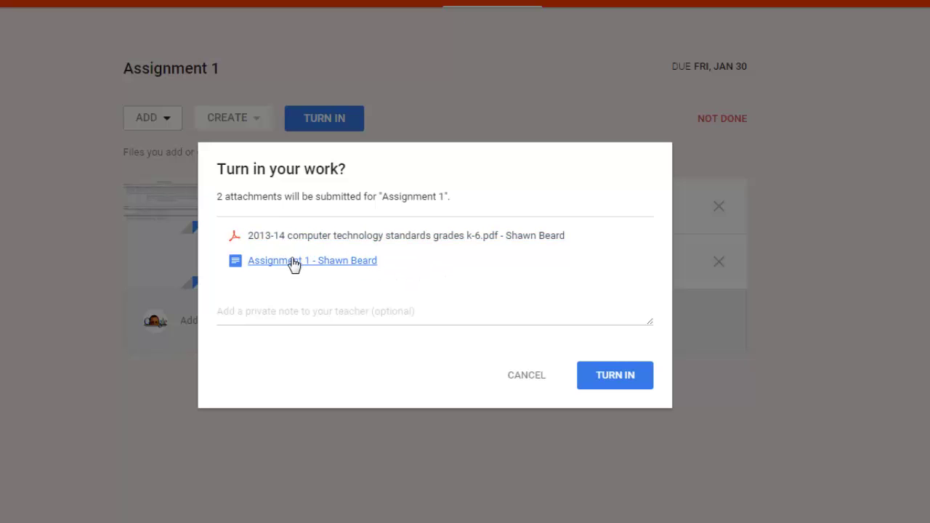
pyautogui.click(248, 311)
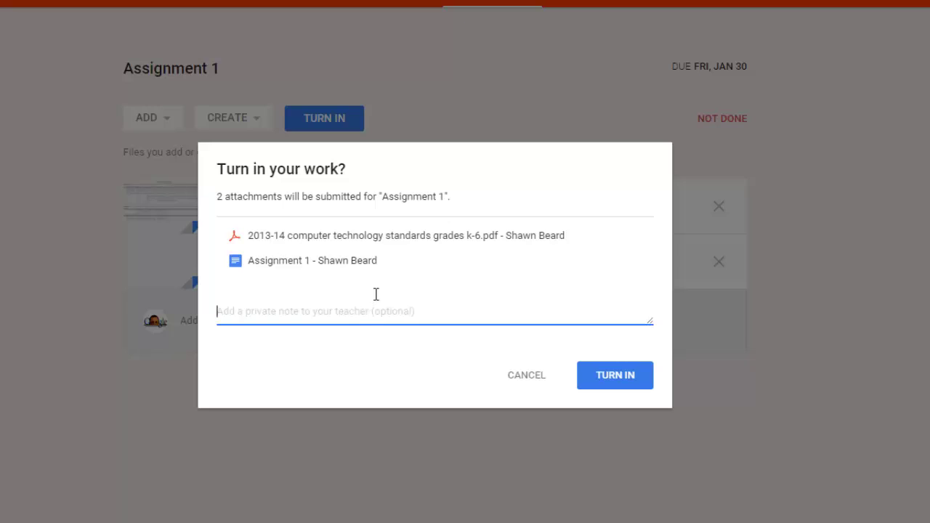
pyautogui.click(616, 375)
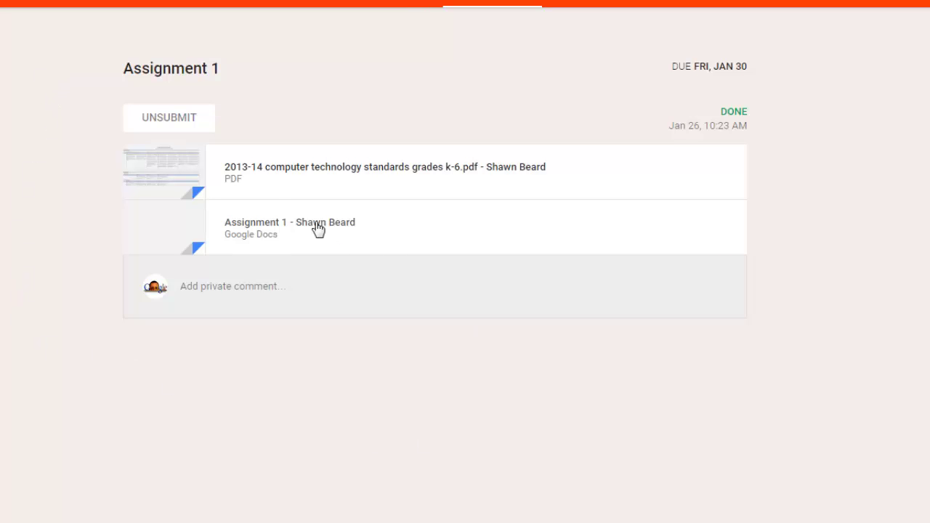
pyautogui.click(177, 126)
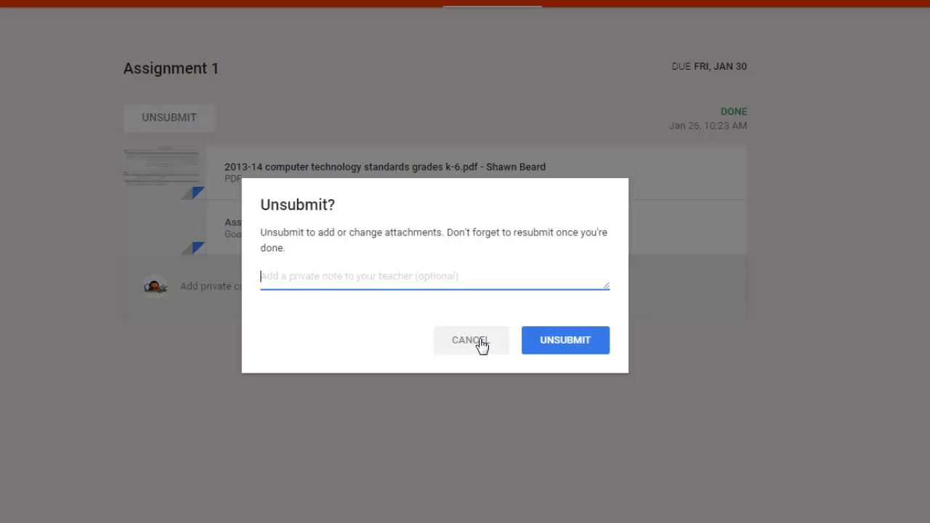
pyautogui.click(480, 340)
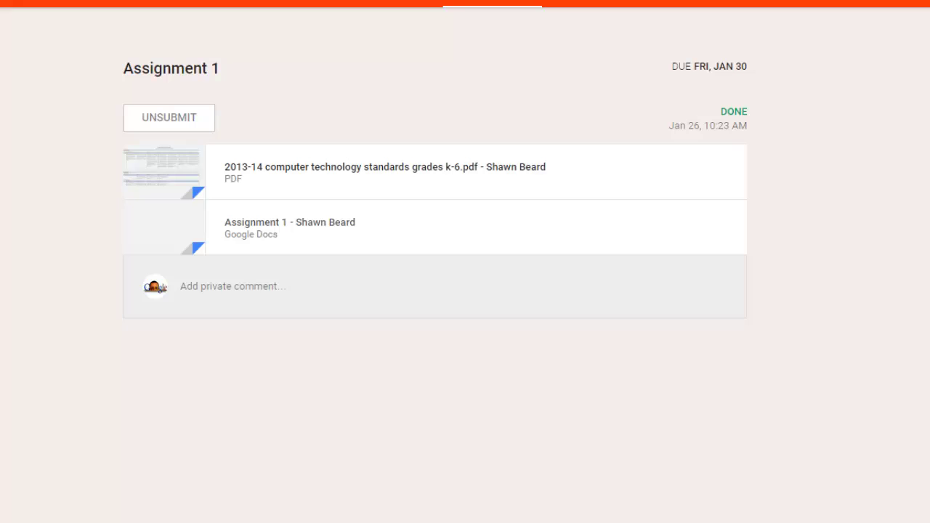
# - Go back to the Biology stream and sign in with the teacher's account through Add account
pyautogui.hotkey('alt', 'Left')
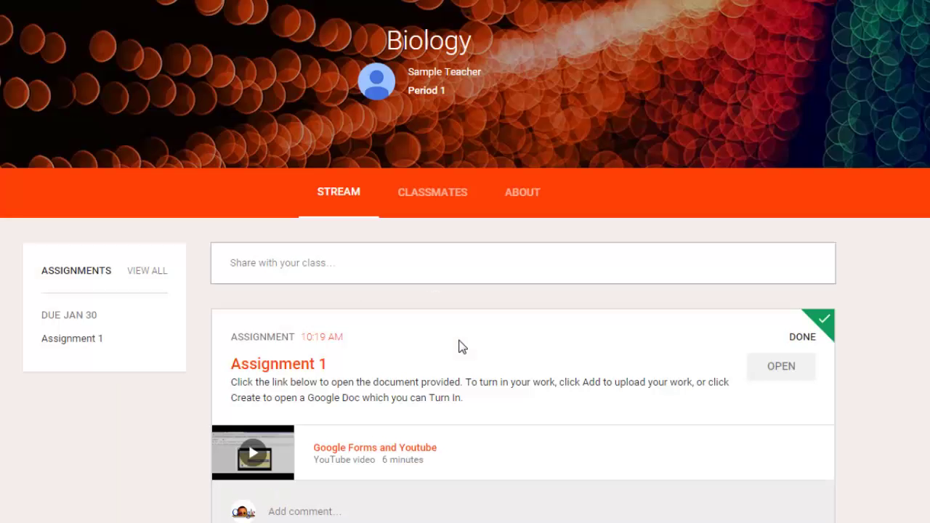
pyautogui.scroll(-2, 637, 268)
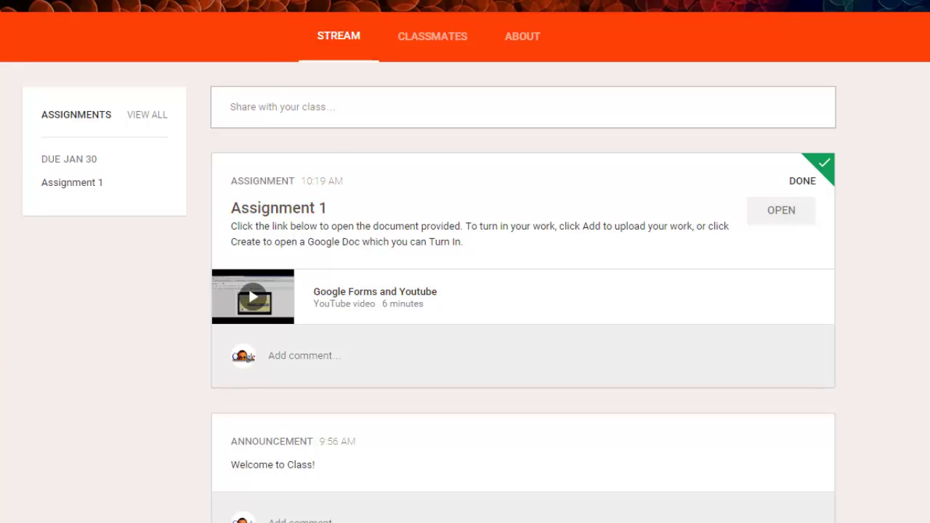
pyautogui.click(901, 2)
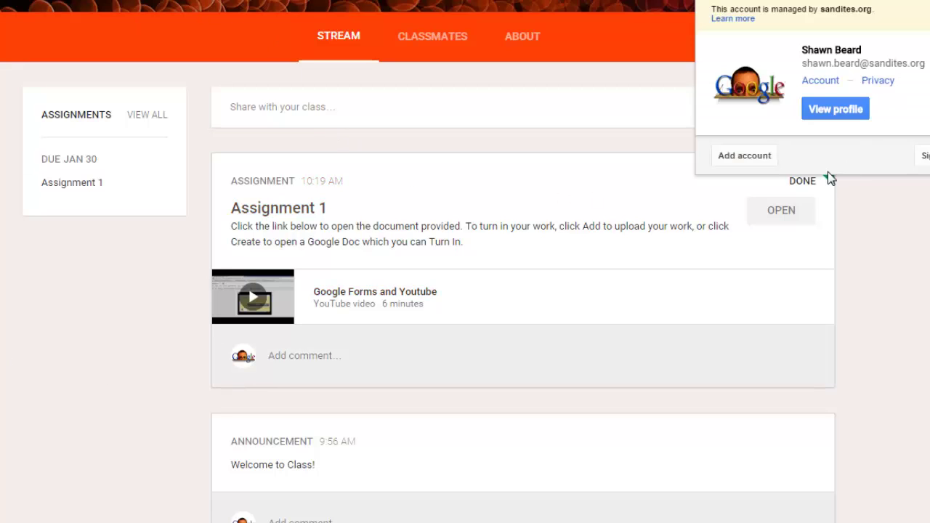
pyautogui.click(745, 155)
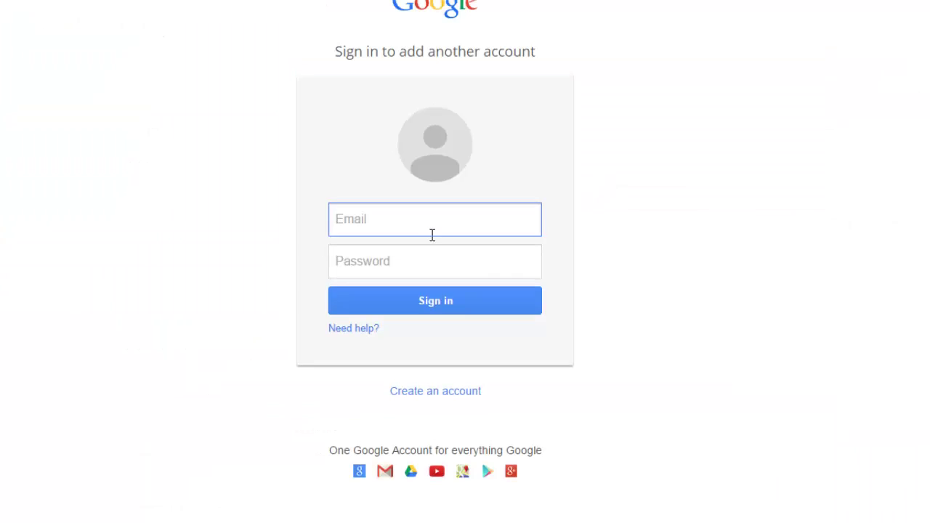
pyautogui.write('samp')
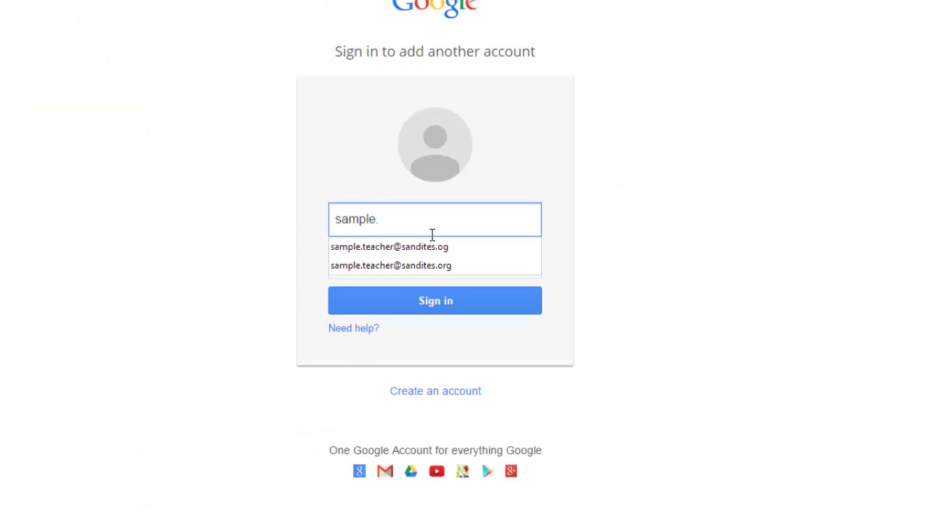
pyautogui.write('le.')
pyautogui.press('Down')
pyautogui.press('Tab')
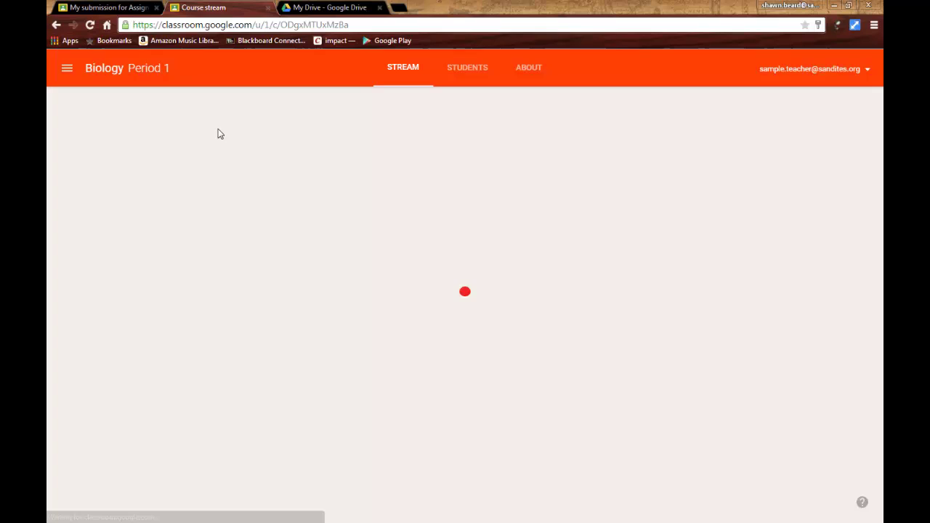
# - Open Assignment 1's Student Work page from its Done count and dismiss the tip
pyautogui.scroll(-1, 582, 378)
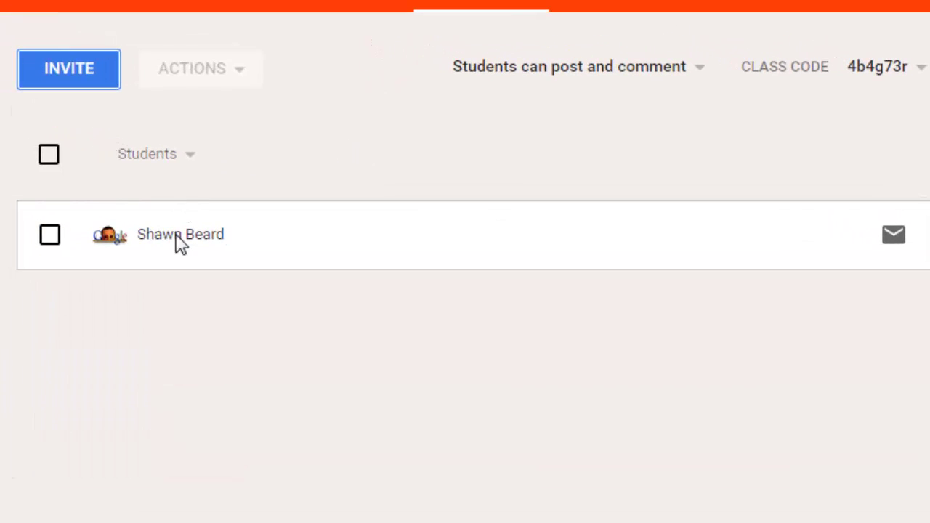
pyautogui.click(374, 6)
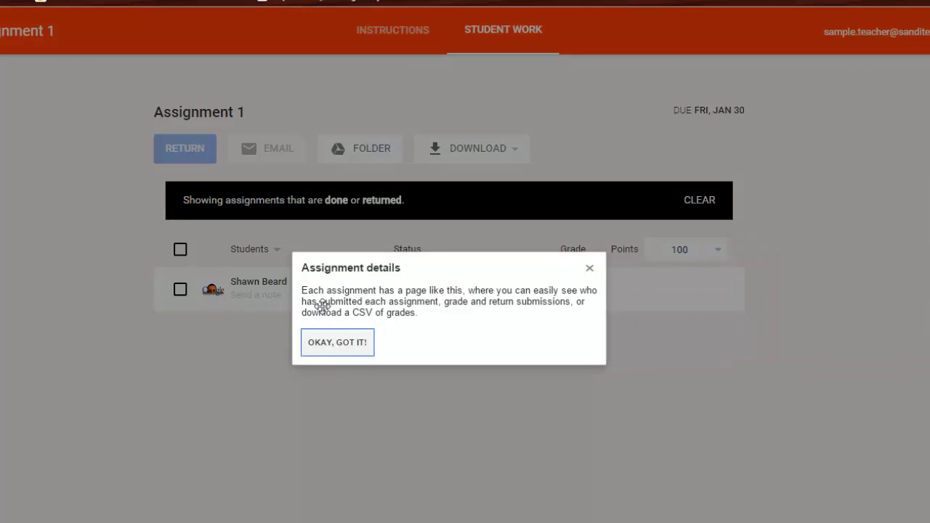
pyautogui.click(334, 340)
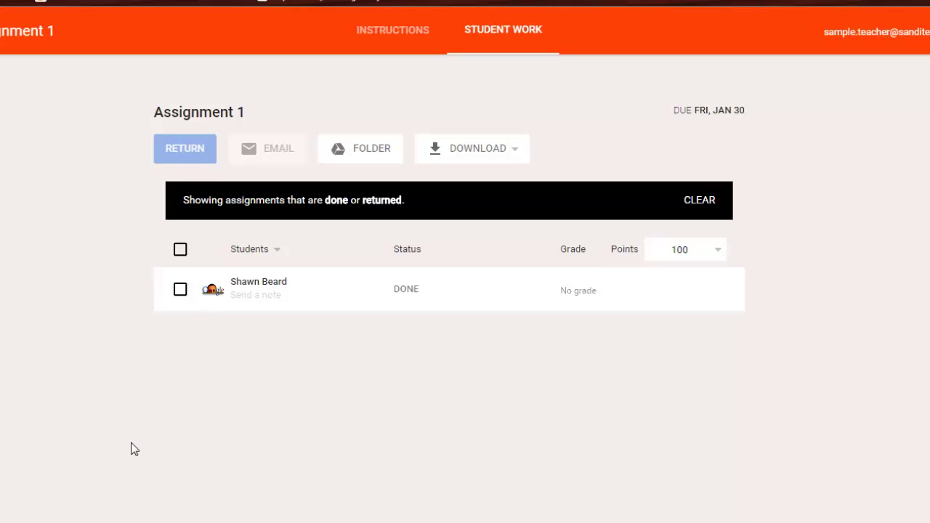
# - Grade the student's Assignment 1 submission 95 out of 100 and return it
pyautogui.click(258, 287)
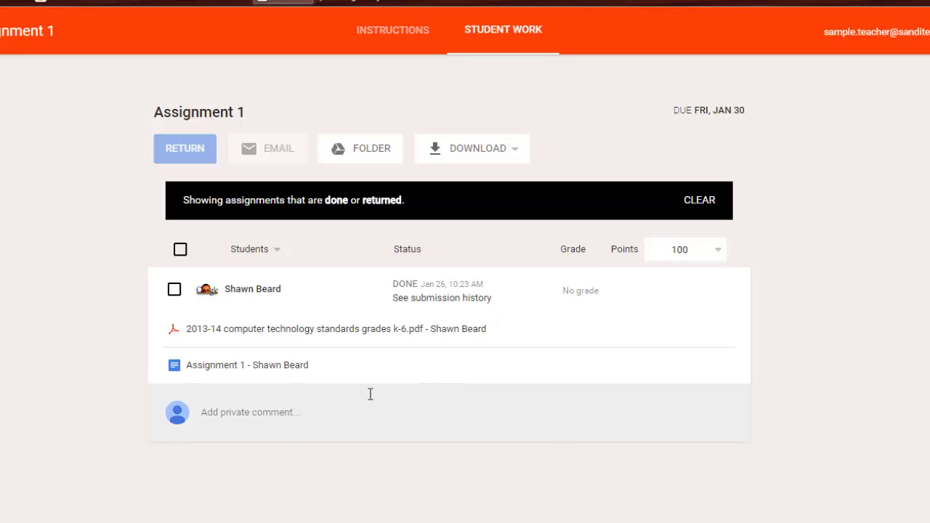
pyautogui.click(253, 411)
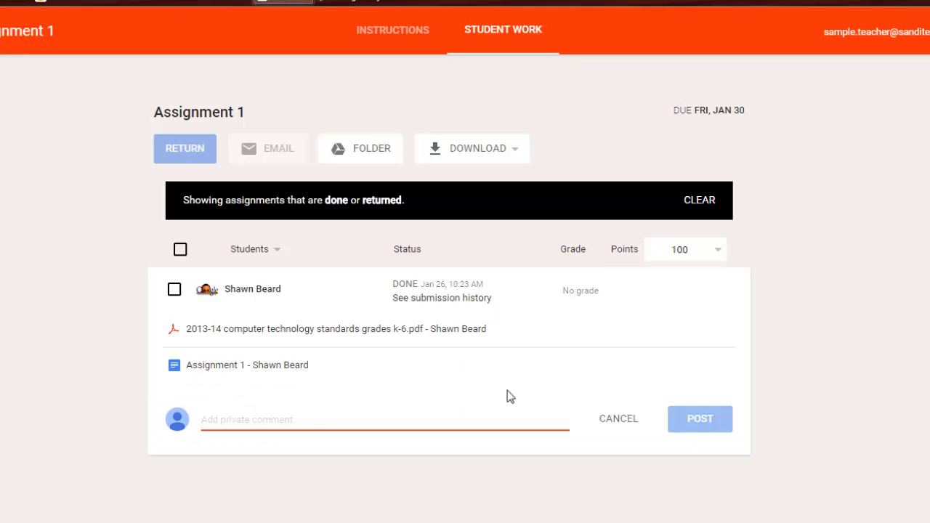
pyautogui.click(586, 298)
pyautogui.write('95')
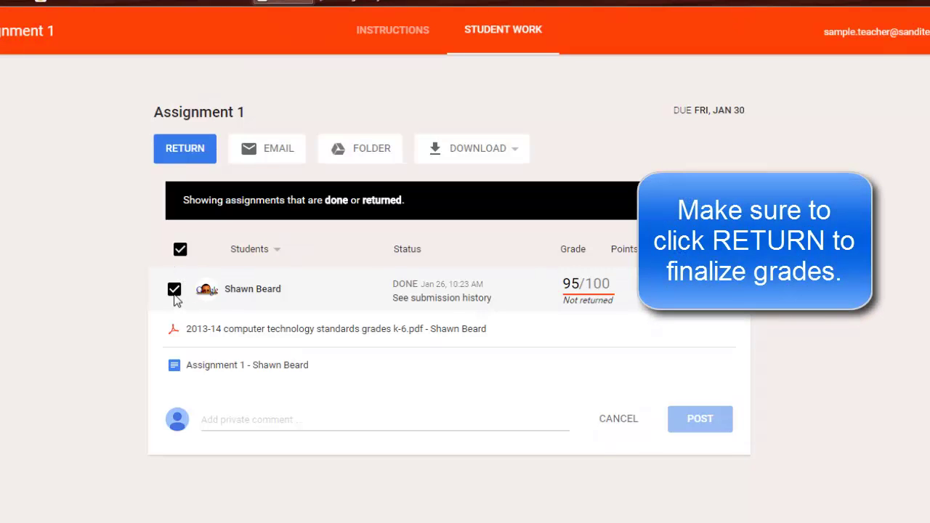
pyautogui.click(183, 154)
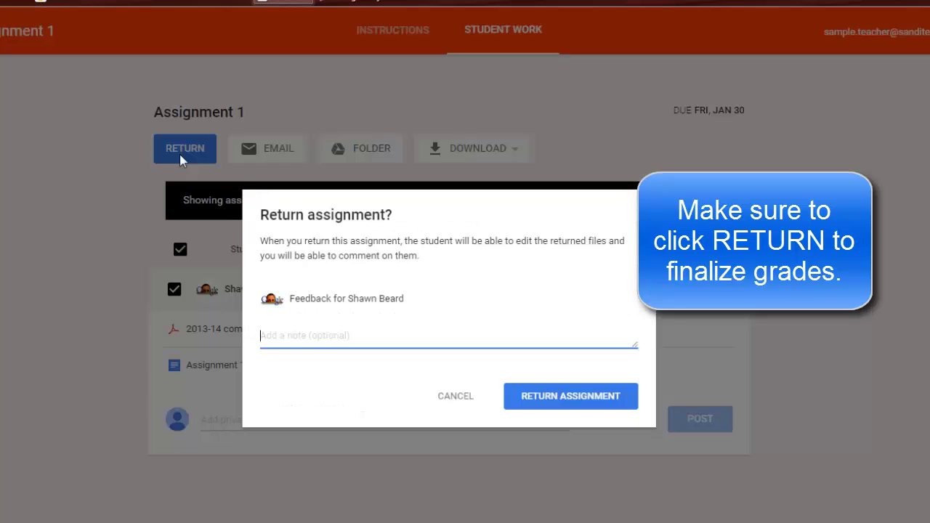
pyautogui.click(571, 400)
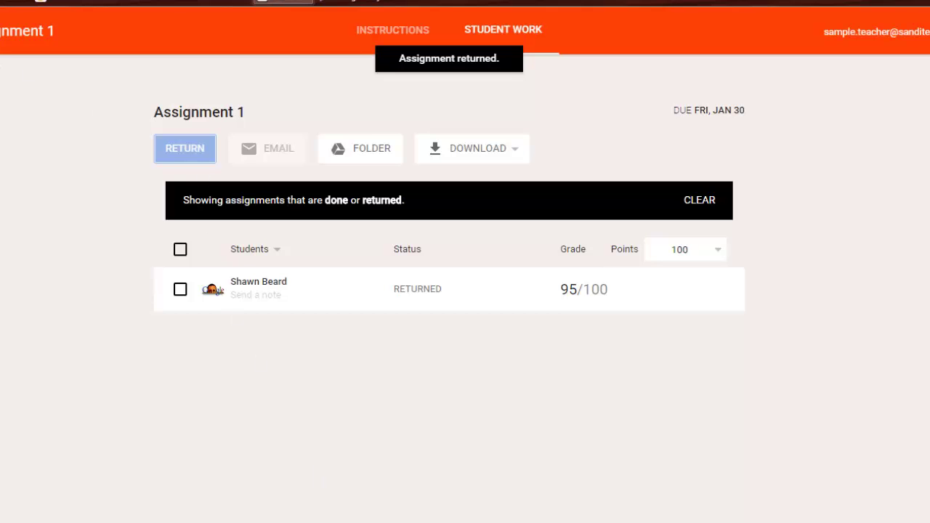
# - Go back to the Biology Period 1 stream showing Assignment 1 with 1 done
pyautogui.hotkey('alt', 'Left')
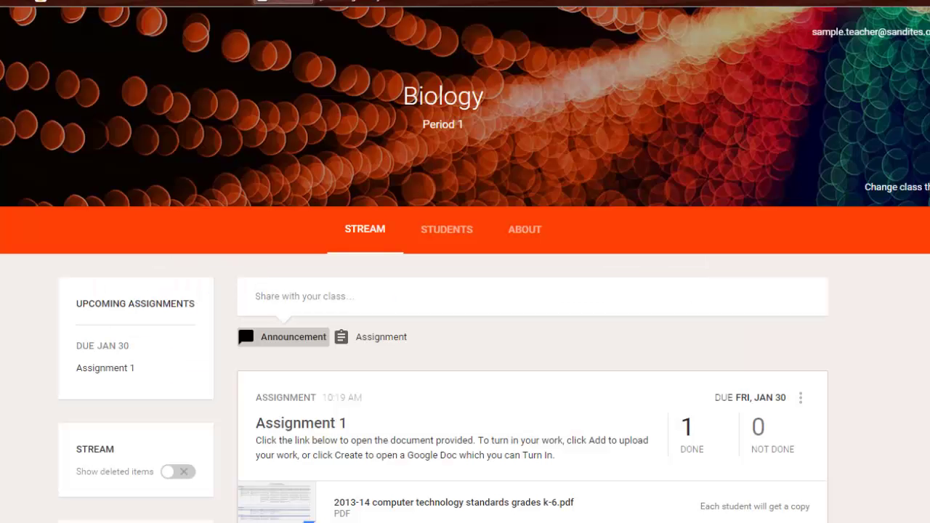